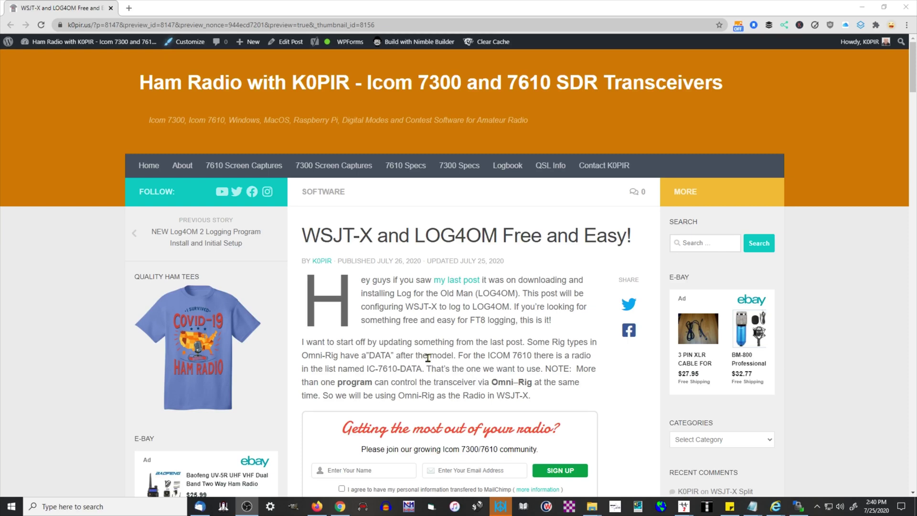
# - Open the Windows Add or remove programs settings and search the installed apps for "wsjt"
pyautogui.click(135, 507)
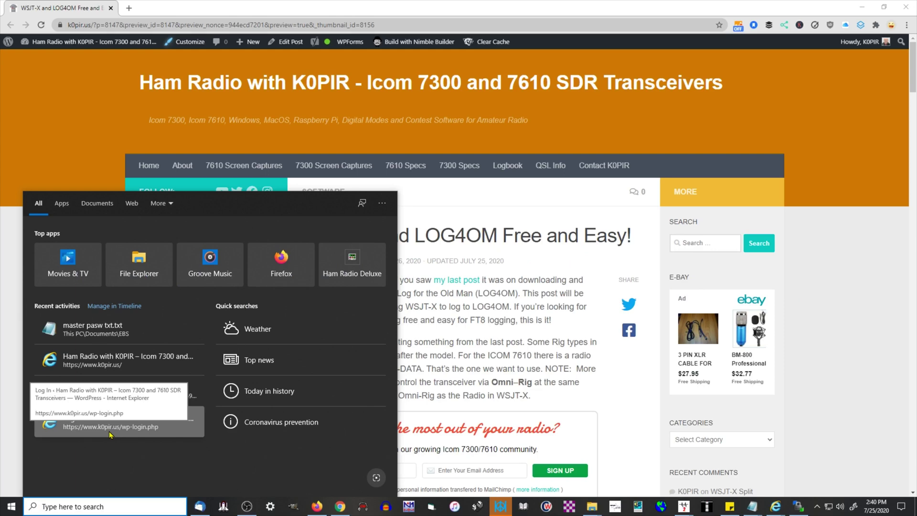
pyautogui.write('add')
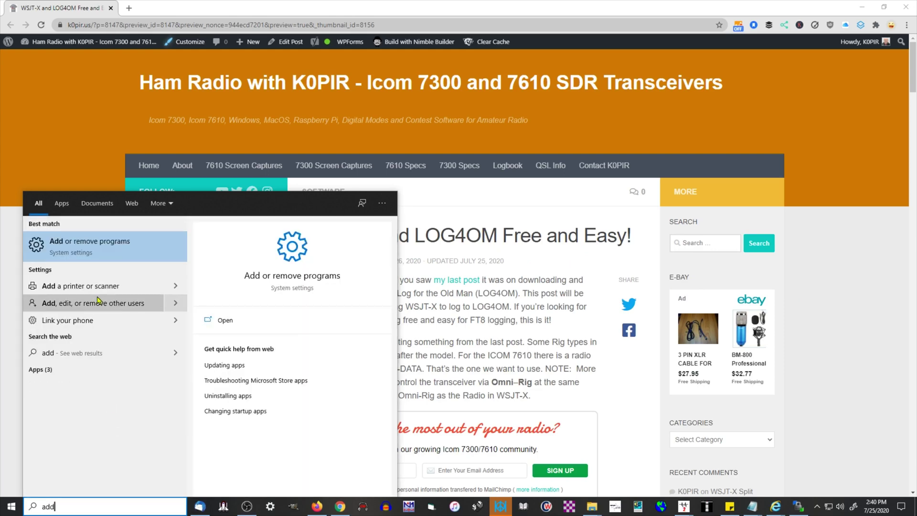
pyautogui.click(76, 250)
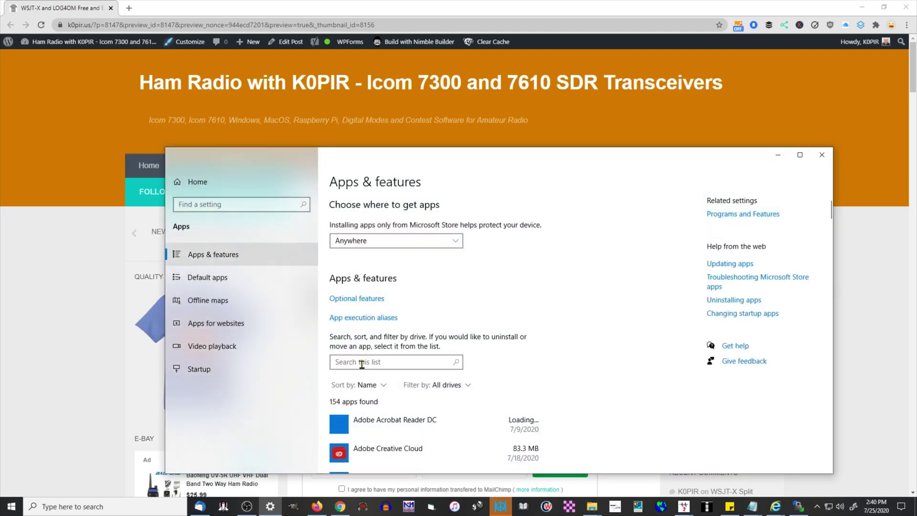
pyautogui.click(362, 365)
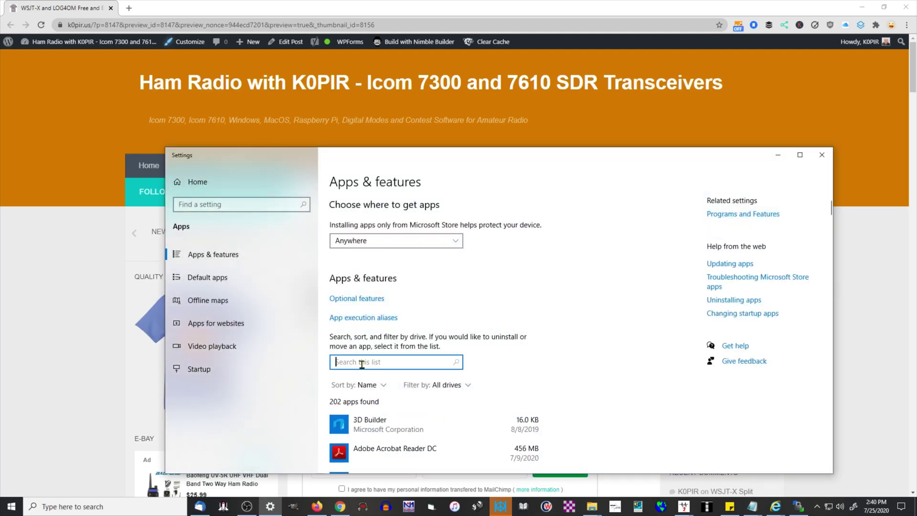
pyautogui.write('wsjt')
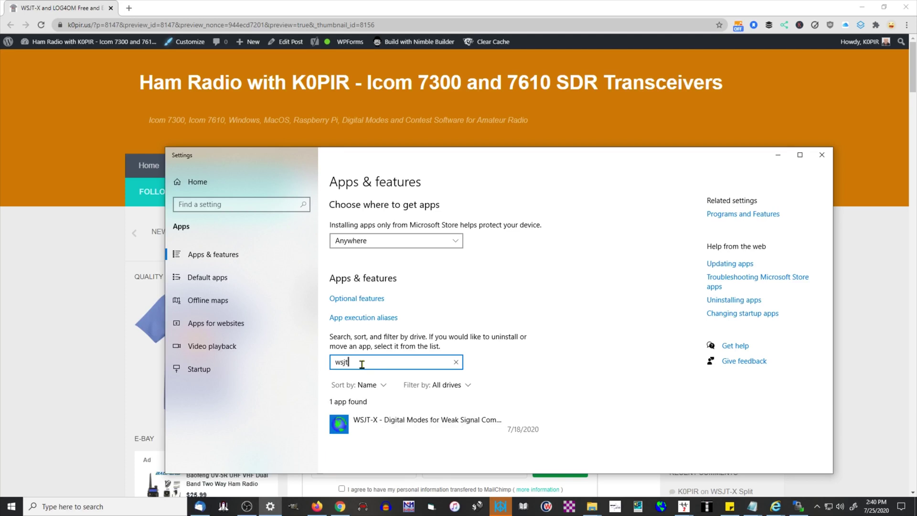
# - Uninstall WSJT-X 2.2.1 from the computer, finish the uninstaller, and close the Settings window
pyautogui.click(393, 433)
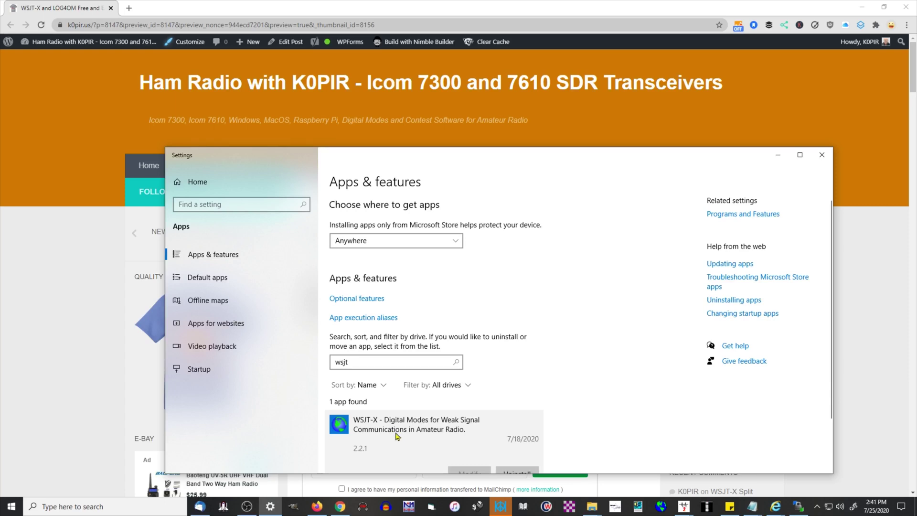
pyautogui.scroll(-2, 605, 439)
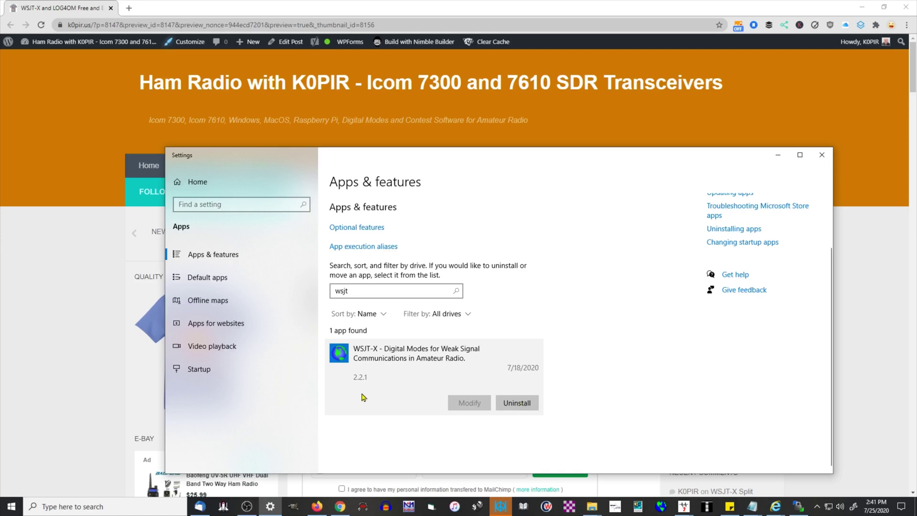
pyautogui.click(513, 404)
pyautogui.click(553, 382)
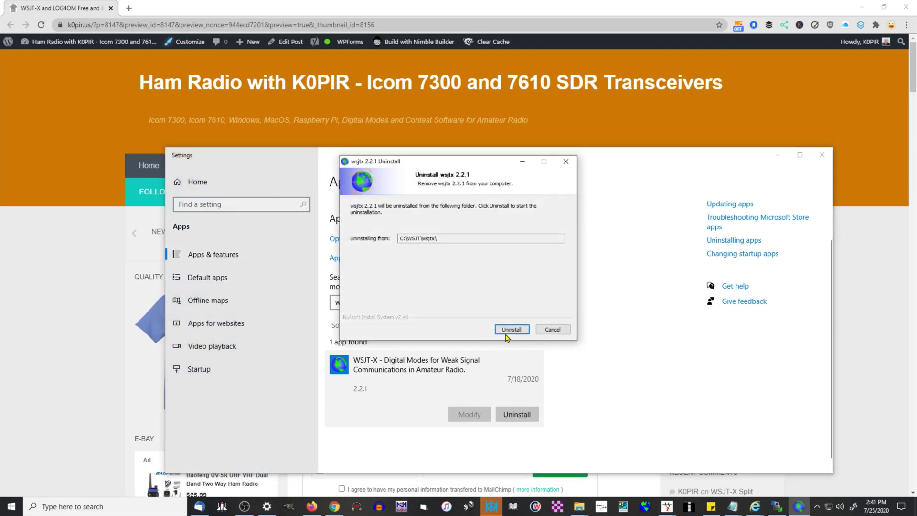
pyautogui.click(512, 330)
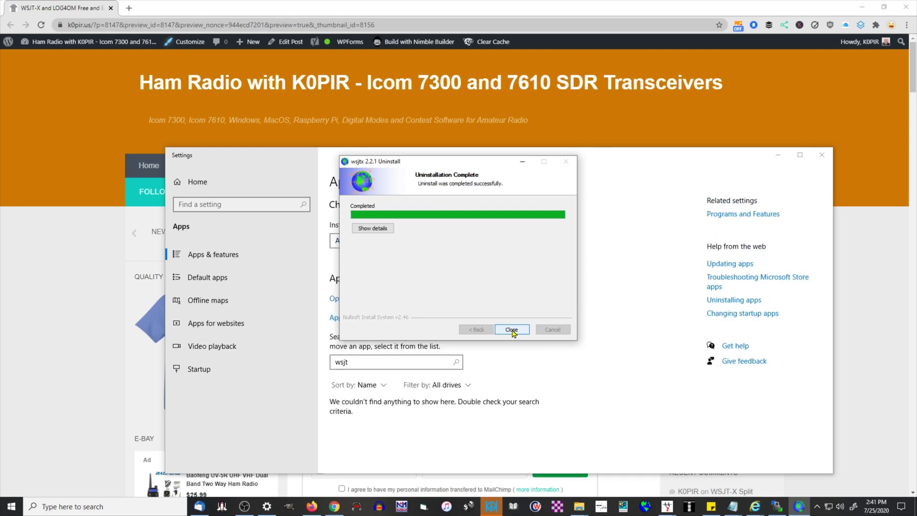
pyautogui.click(512, 330)
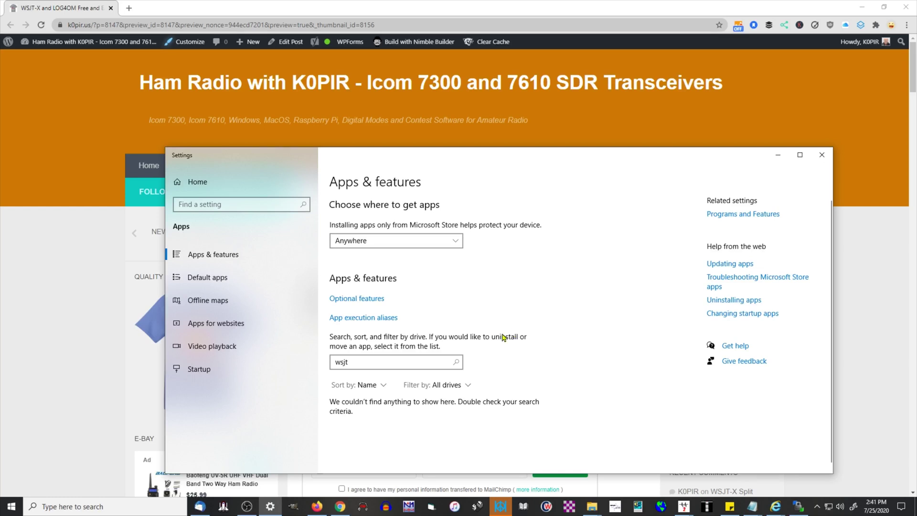
pyautogui.scroll(-1, 576, 374)
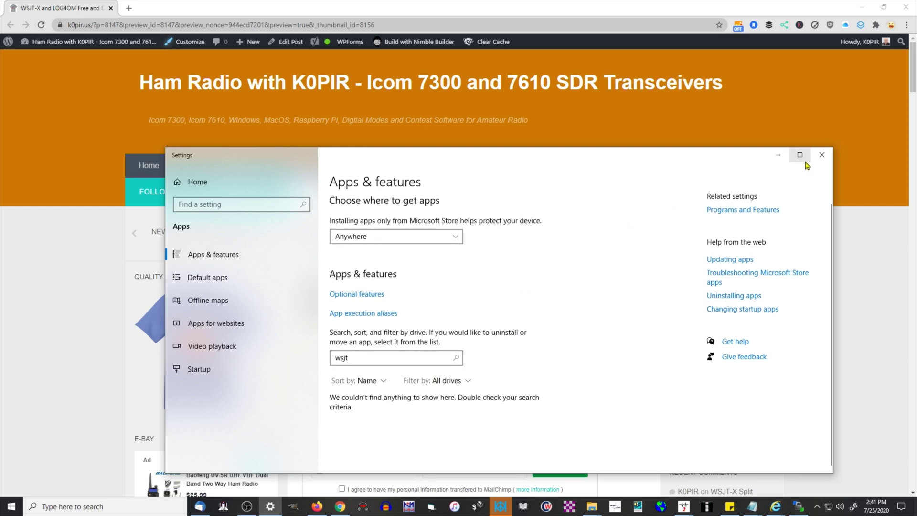
pyautogui.click(822, 155)
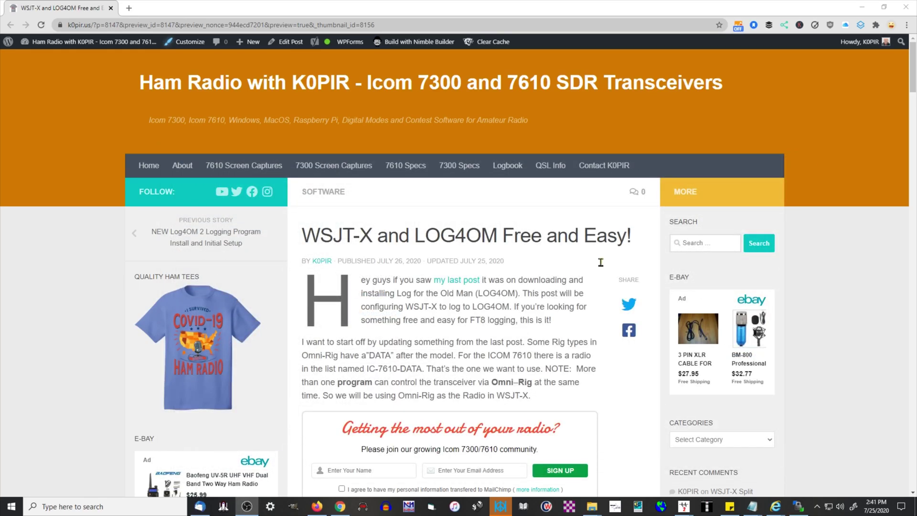
# - Open the WSJT-X download page linked in the post's Install WSJT-X section and find the Windows installation packages
pyautogui.scroll(-4, 549, 330)
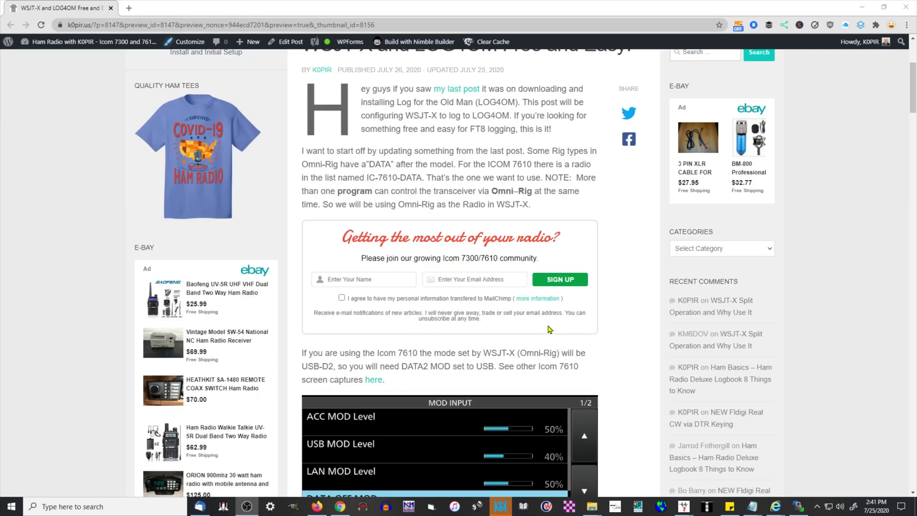
pyautogui.scroll(-4, 549, 329)
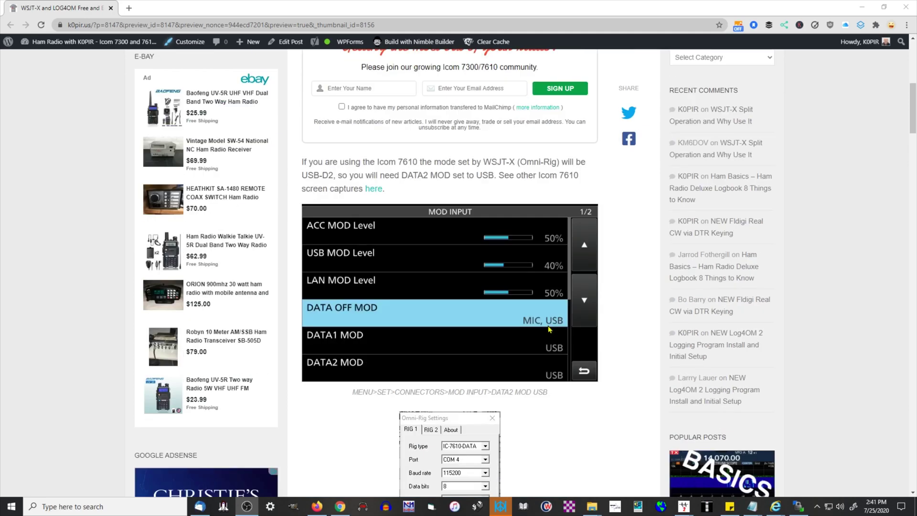
pyautogui.scroll(-8, 550, 329)
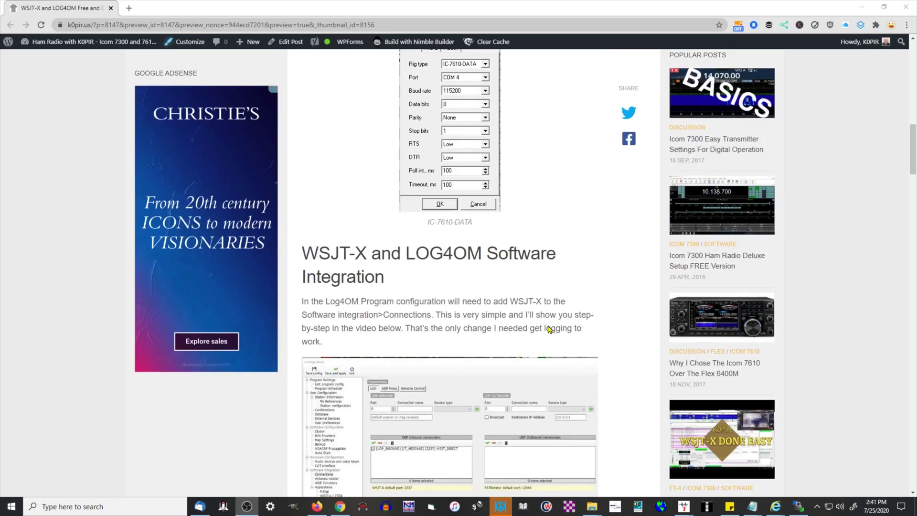
pyautogui.scroll(-4, 549, 328)
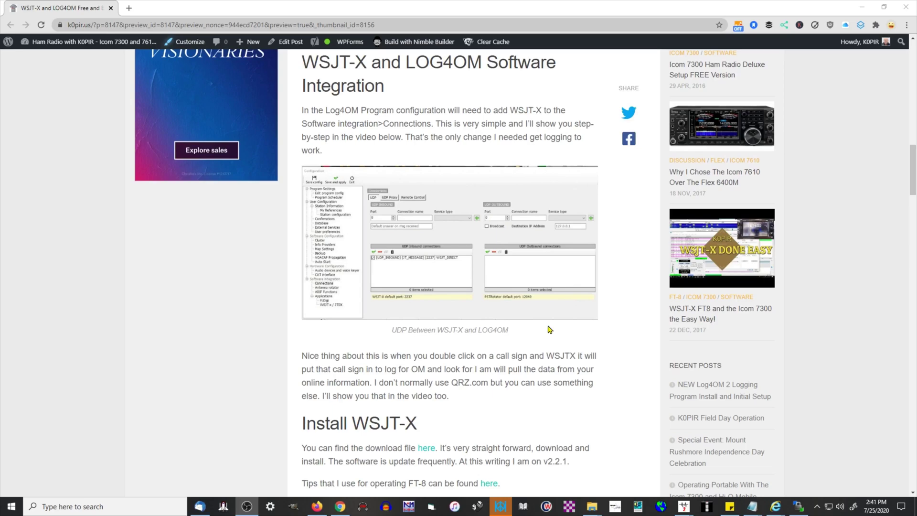
pyautogui.scroll(-4, 549, 329)
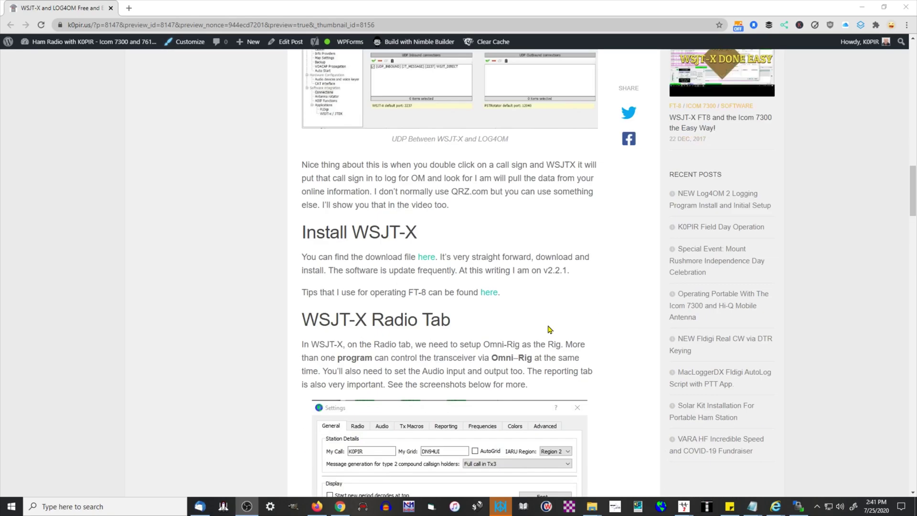
pyautogui.click(430, 260)
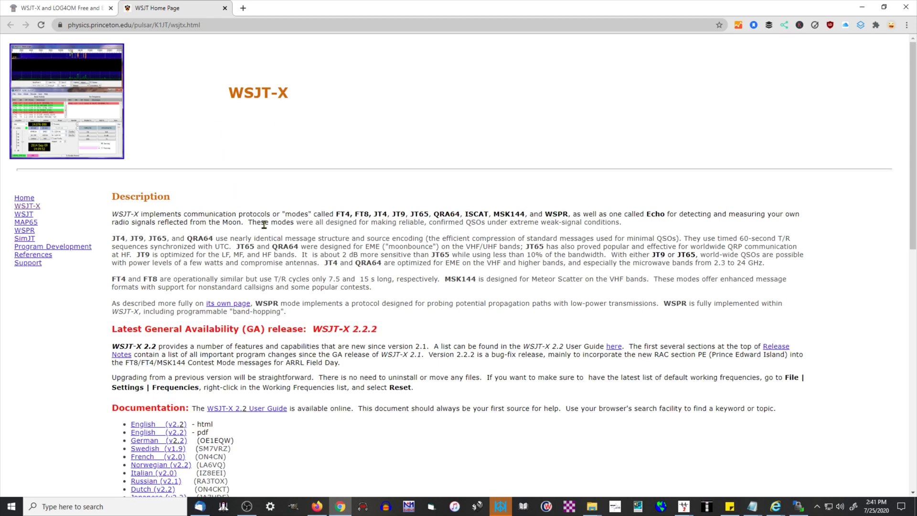
pyautogui.scroll(-4, 264, 226)
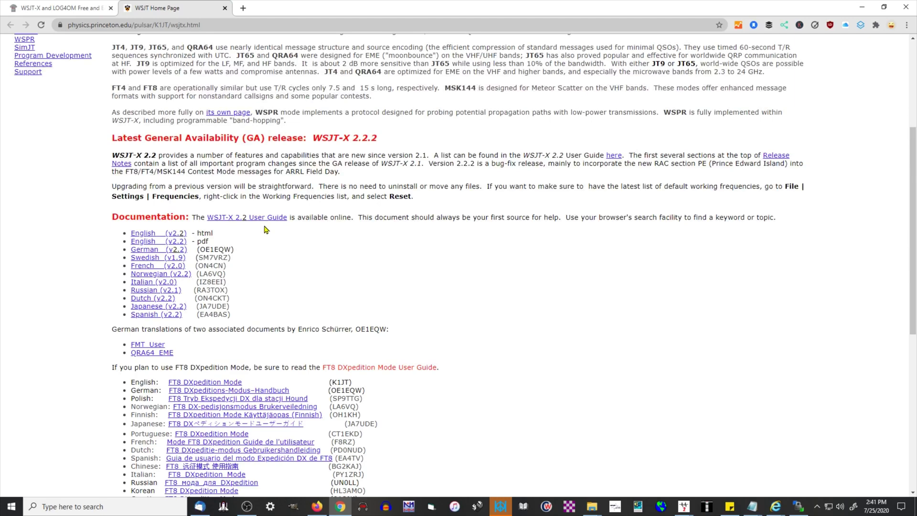
pyautogui.scroll(-4, 266, 229)
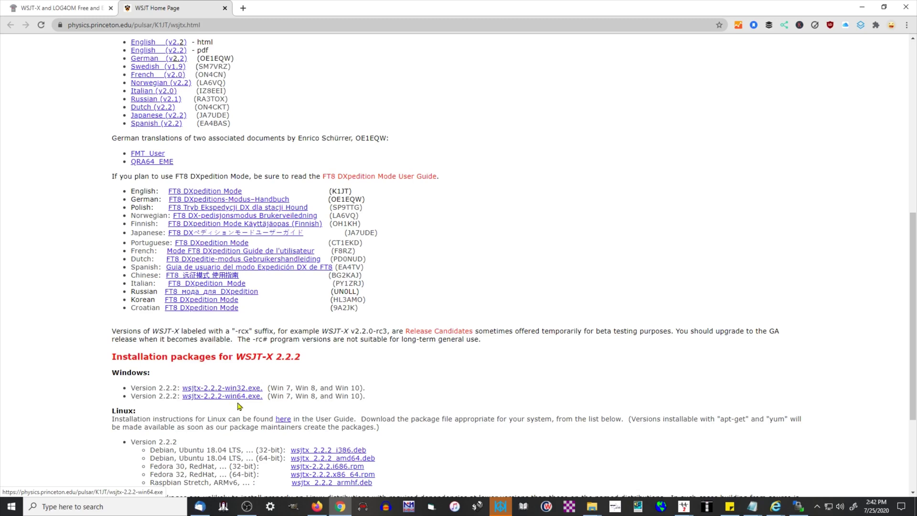
# - Check the Windows system type in the properties of This PC, and close the System and File Explorer windows
pyautogui.click(591, 510)
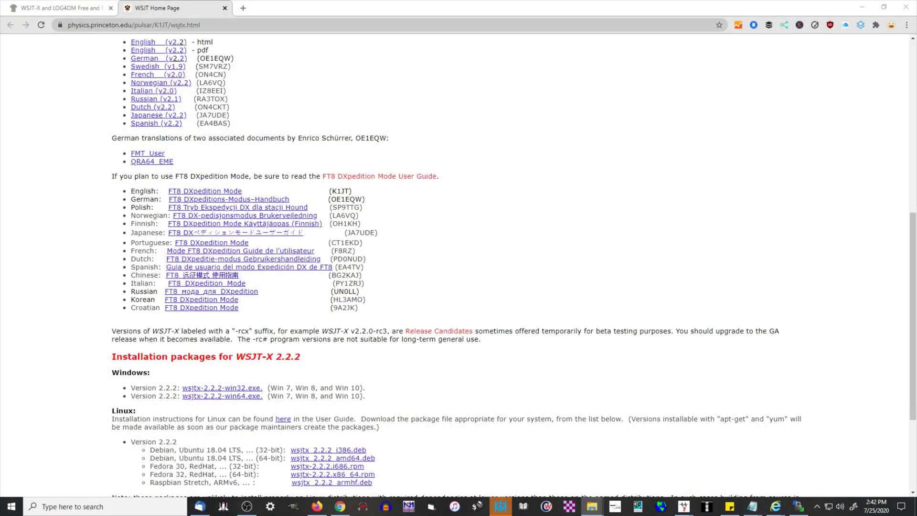
pyautogui.moveTo(915, 165); pyautogui.dragTo(360, 128)
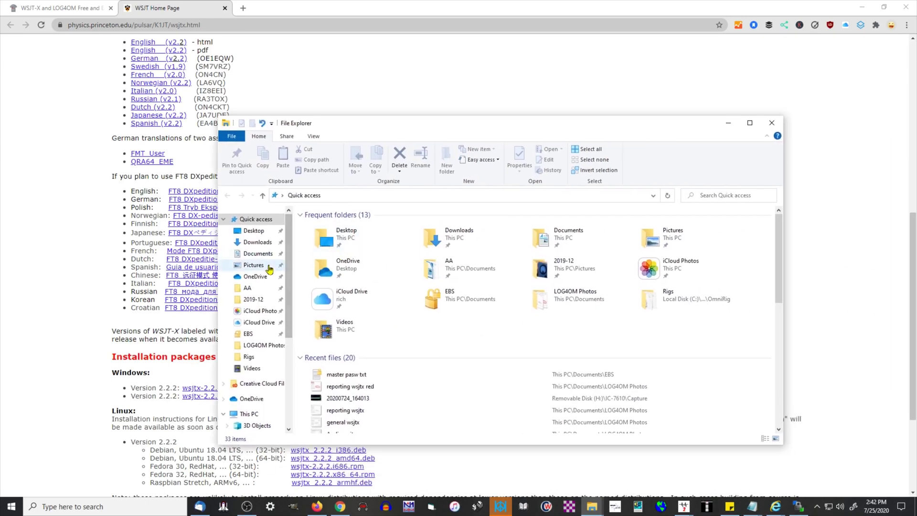
pyautogui.scroll(-1, 287, 291)
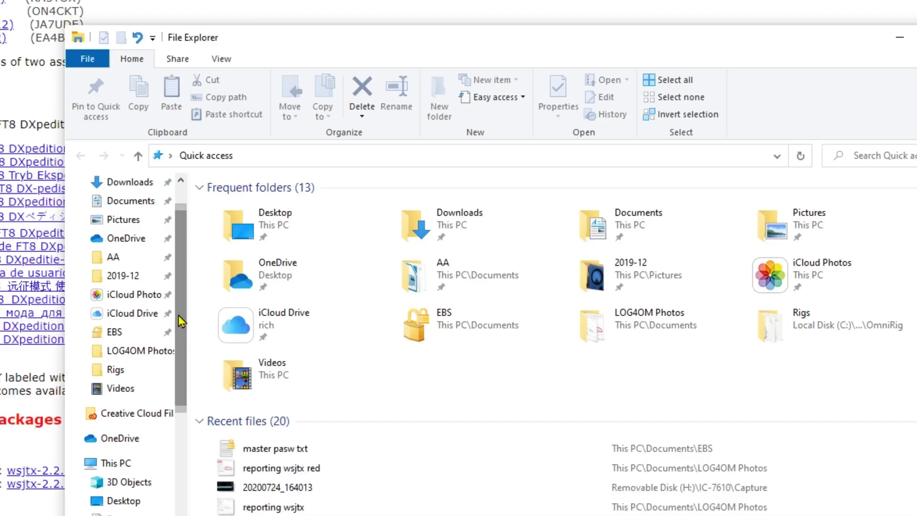
pyautogui.rightClick(110, 466)
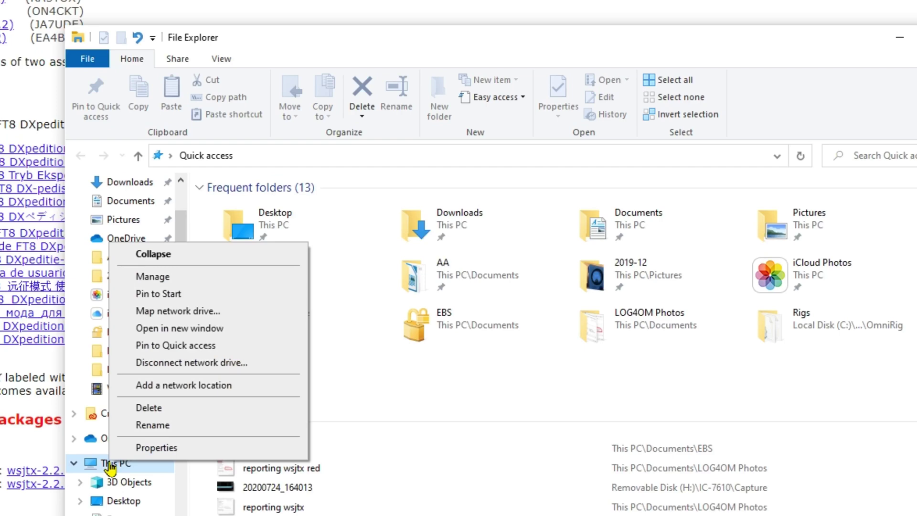
pyautogui.click(138, 451)
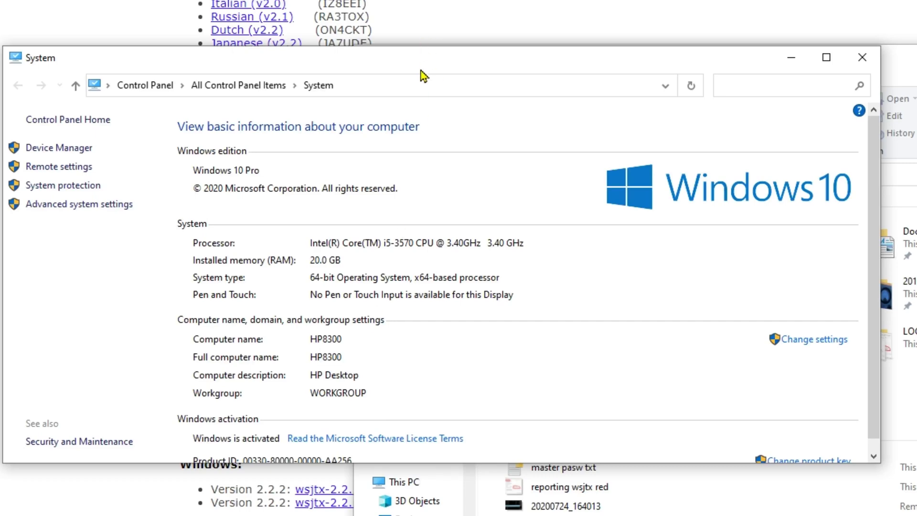
pyautogui.moveTo(421, 70); pyautogui.dragTo(602, 82)
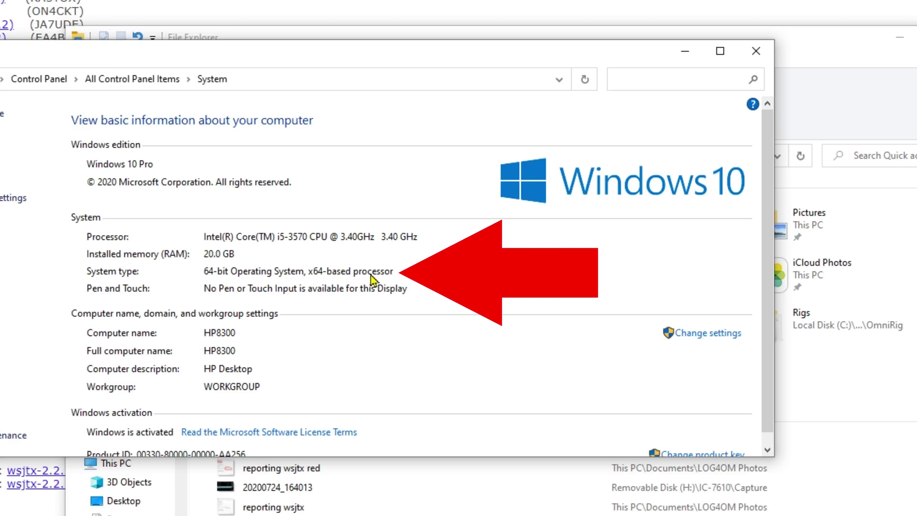
pyautogui.click(760, 52)
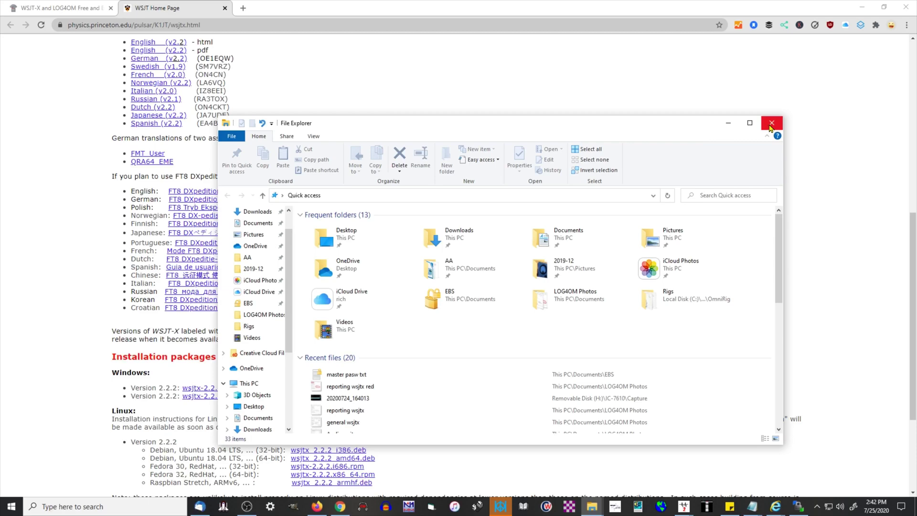
pyautogui.click(771, 124)
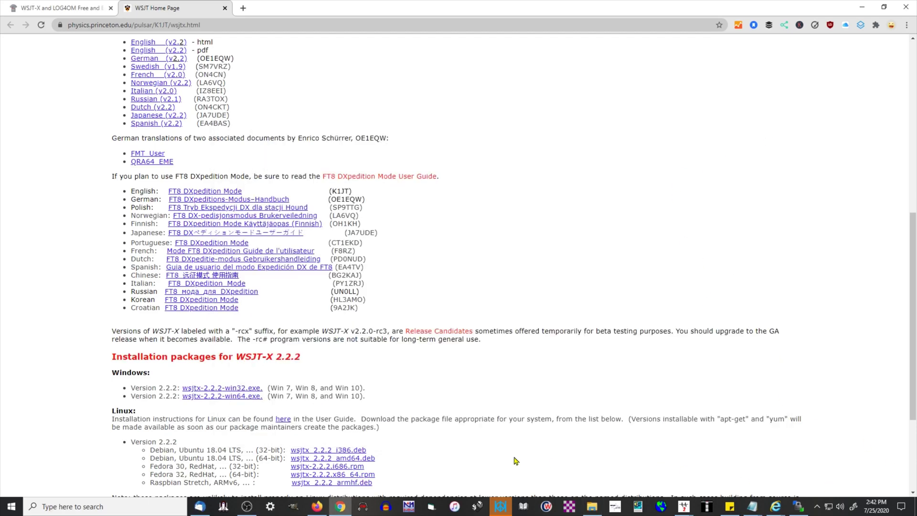
# - Download the Windows installer wsjtx-2.2.2-win64.exe and launch it
pyautogui.click(241, 397)
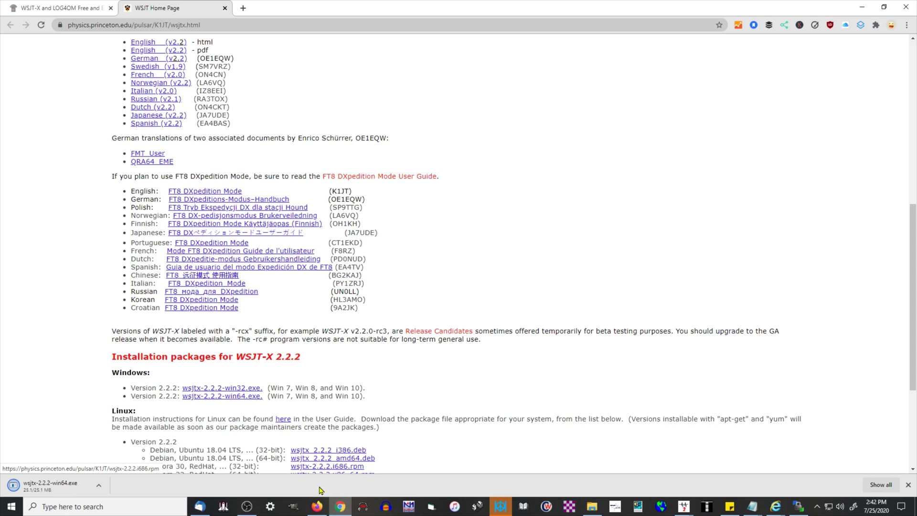
pyautogui.moveTo(337, 510)
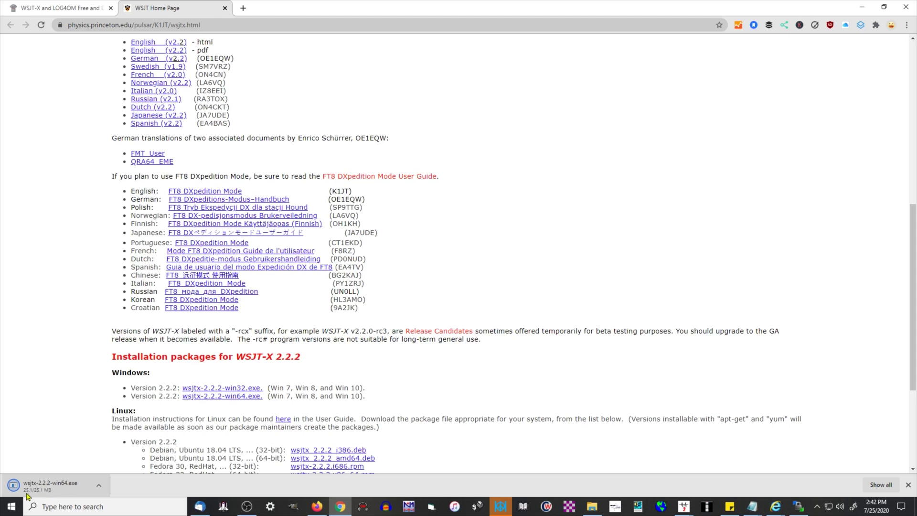
pyautogui.click(98, 486)
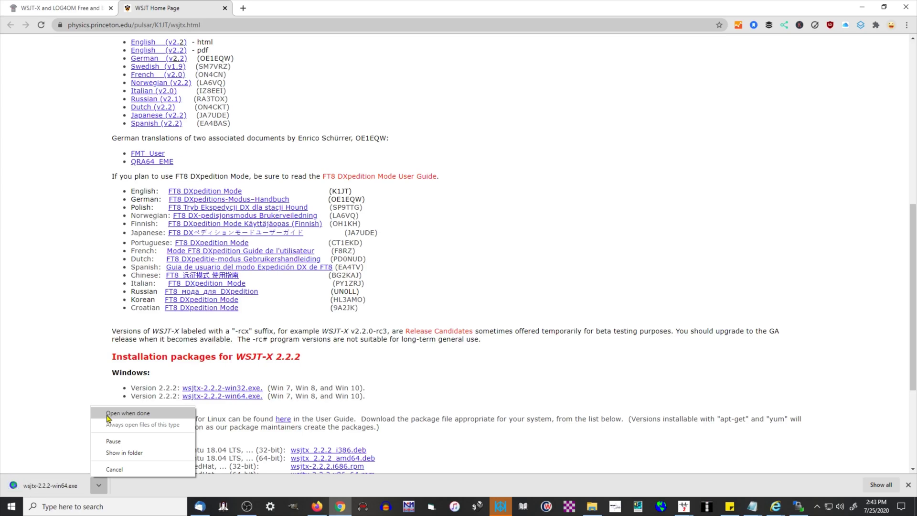
pyautogui.click(108, 413)
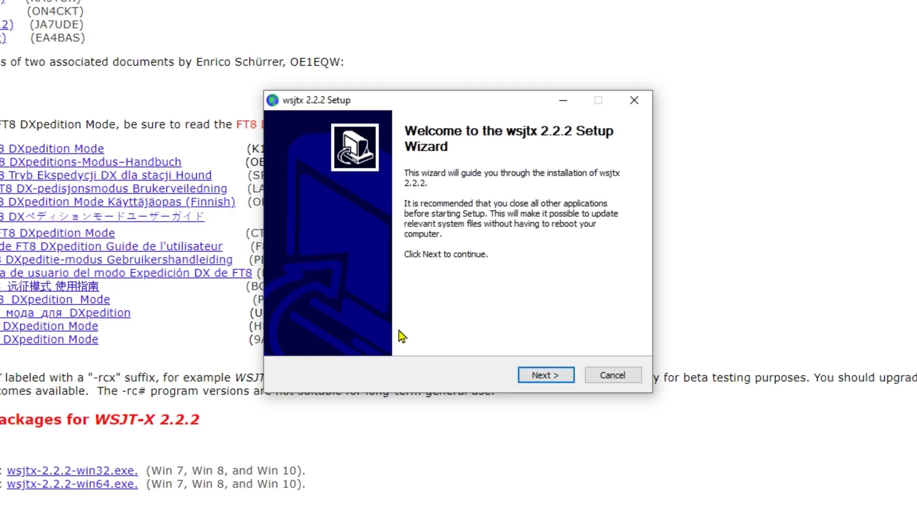
# - Accept the wsjtx 2.2.2 license agreement and choose to create a desktop icon in the install options
pyautogui.click(539, 377)
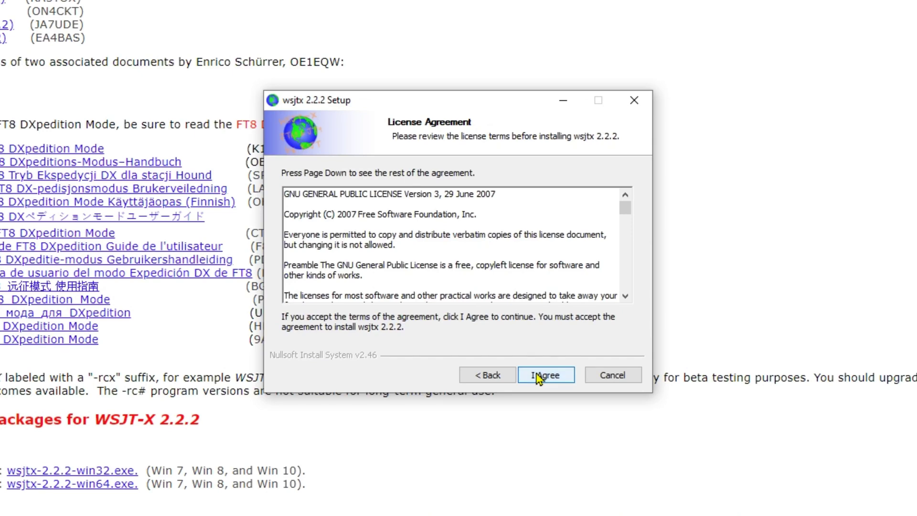
pyautogui.click(541, 384)
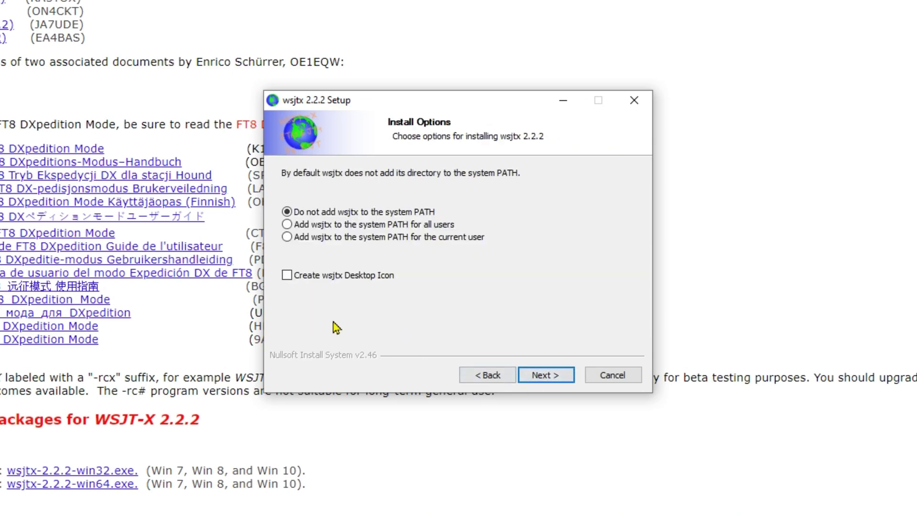
pyautogui.click(287, 275)
pyautogui.click(536, 384)
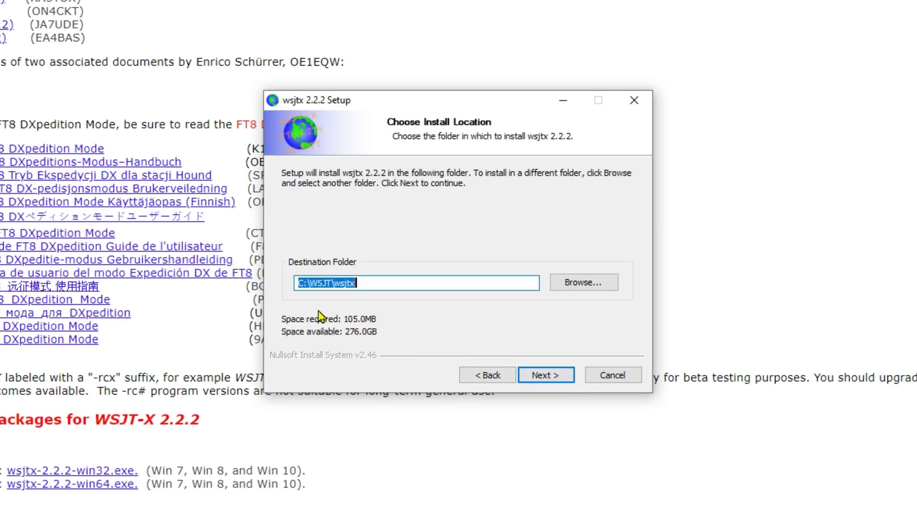
# - Install wsjtx 2.2.2 in C:\WSJT\wsjtx with the Start Menu folder wsjtx 2.2.2, and finish the setup wizard without running it
pyautogui.click(540, 376)
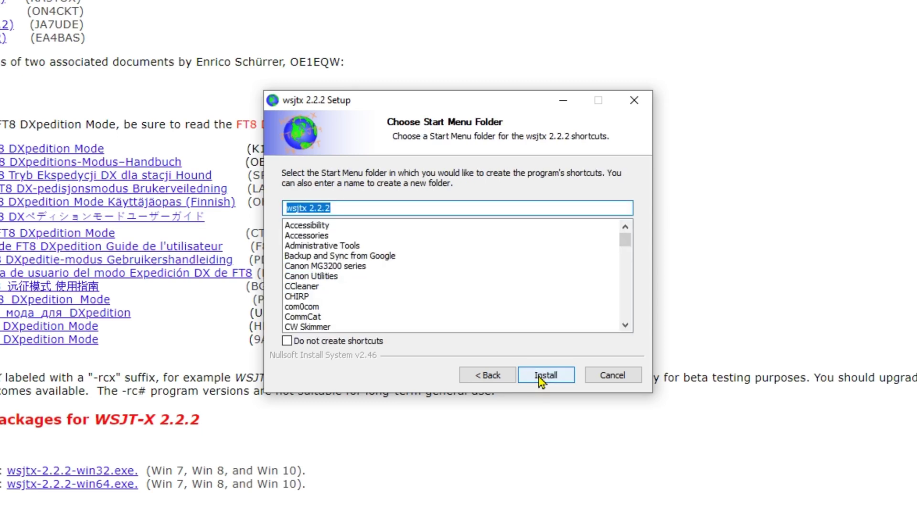
pyautogui.click(540, 376)
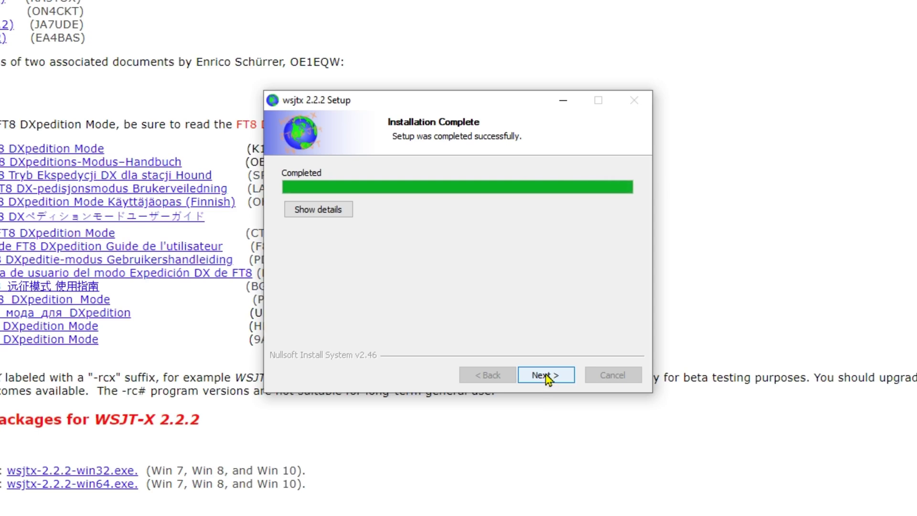
pyautogui.click(547, 377)
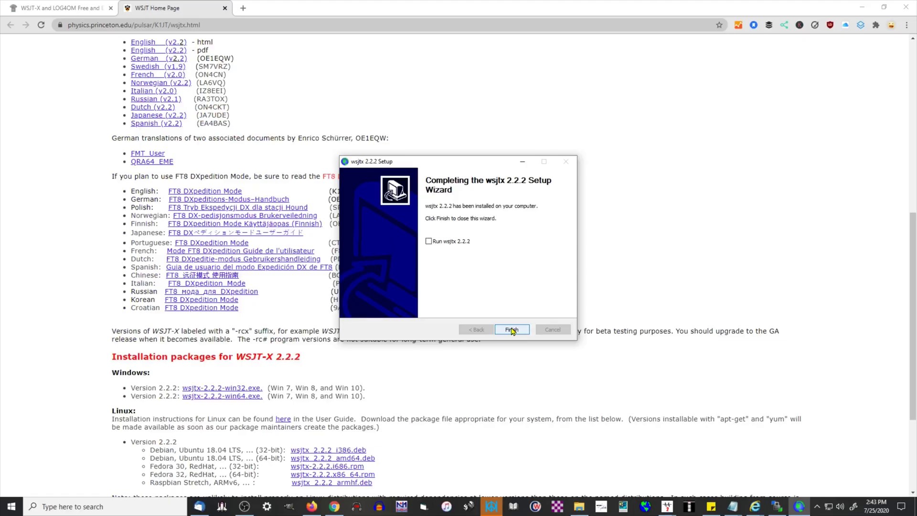
pyautogui.click(546, 376)
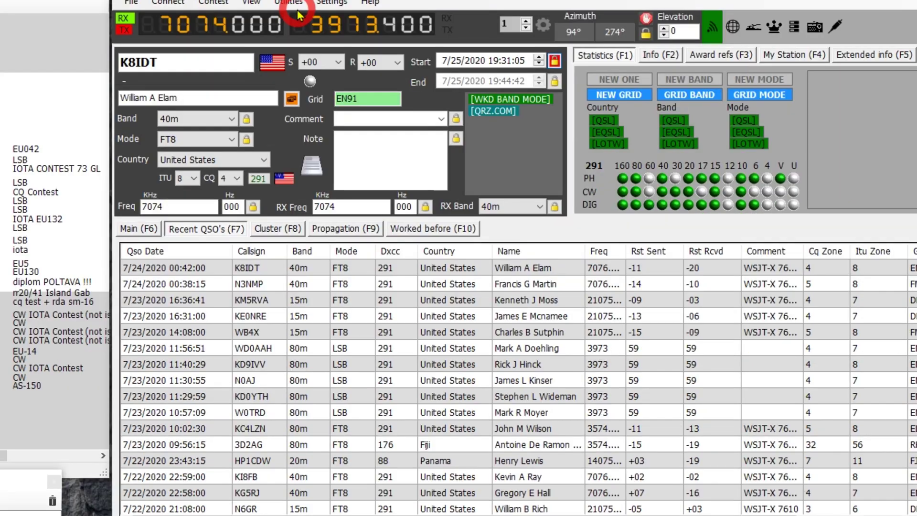
# - Switch to LOG4OM 2 and open the Connections settings under Software integration in the program configuration
pyautogui.click(328, 6)
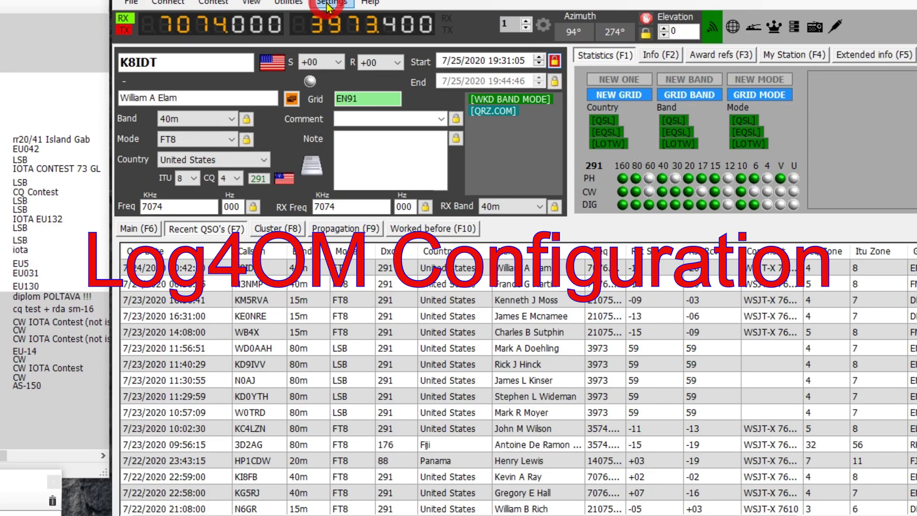
pyautogui.click(329, 5)
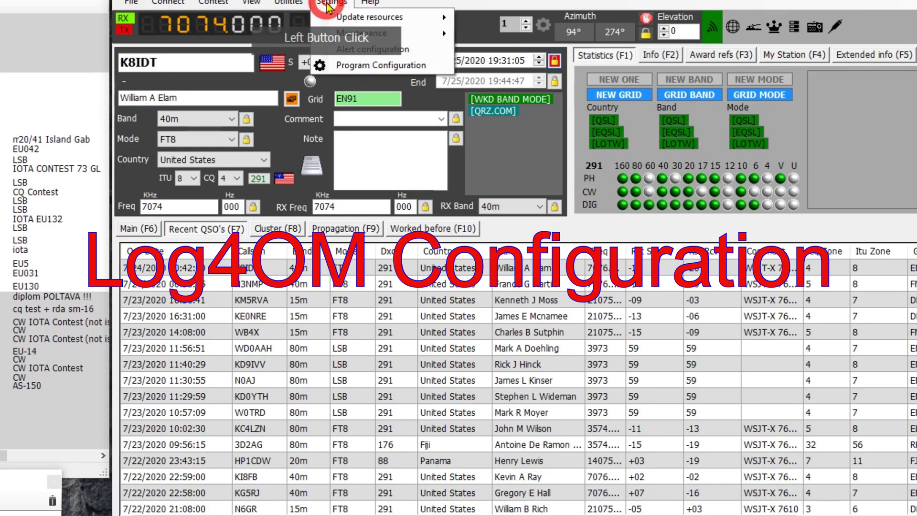
pyautogui.click(342, 66)
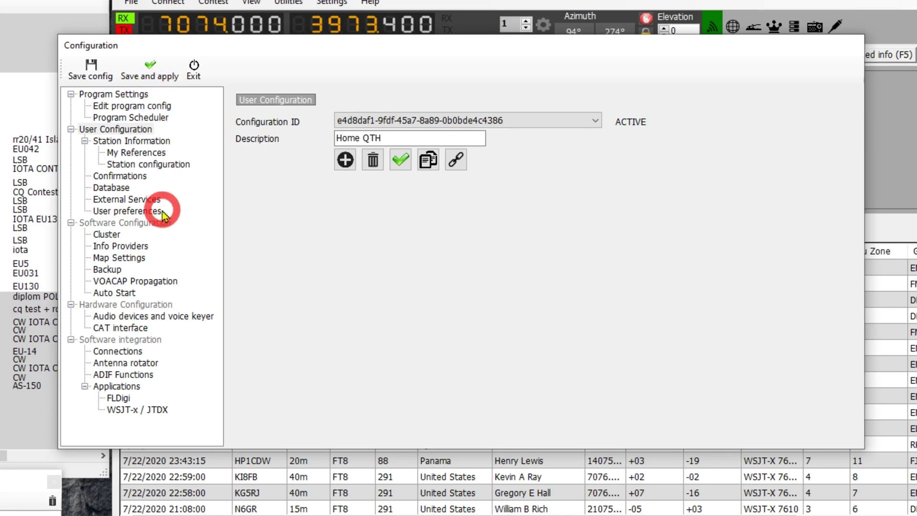
pyautogui.click(122, 353)
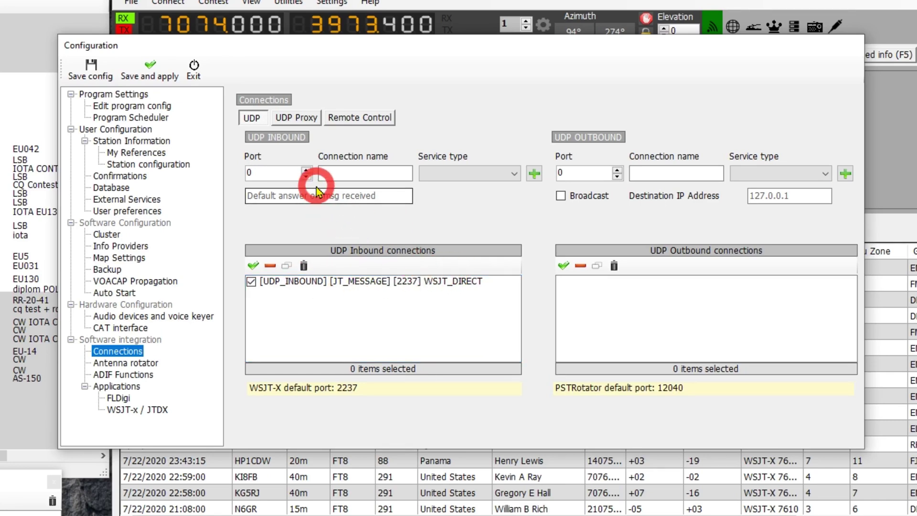
# - Add a UDP inbound connection on port 2237 named WSJTX DIRECT with service type JT_MESSAGE
pyautogui.moveTo(228, 177); pyautogui.dragTo(256, 168)
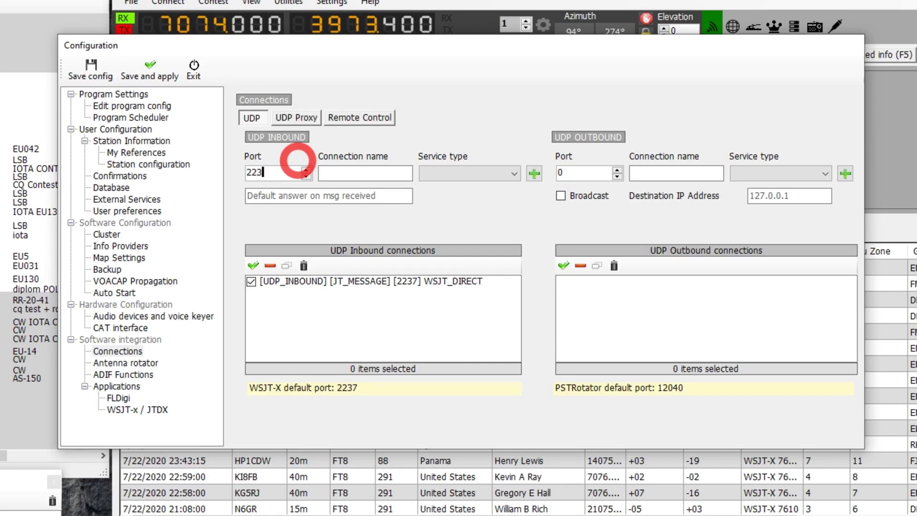
pyautogui.click(356, 173)
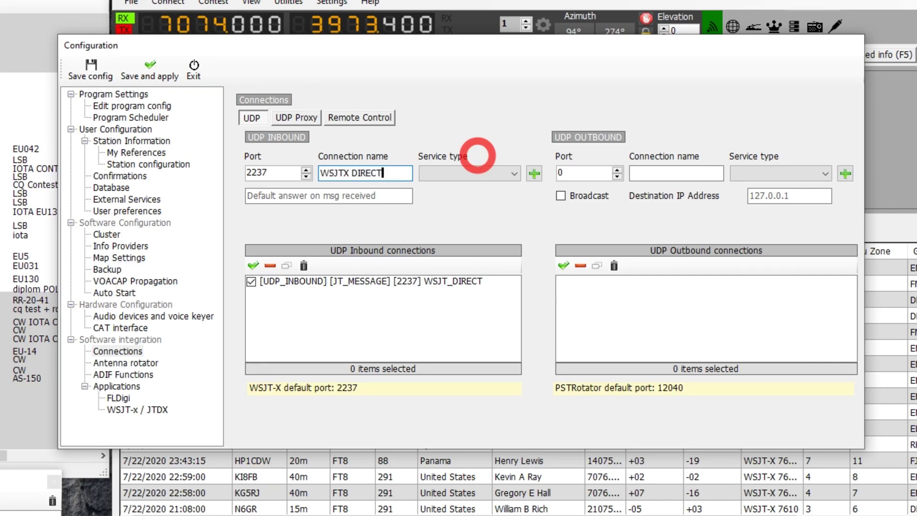
pyautogui.click(478, 175)
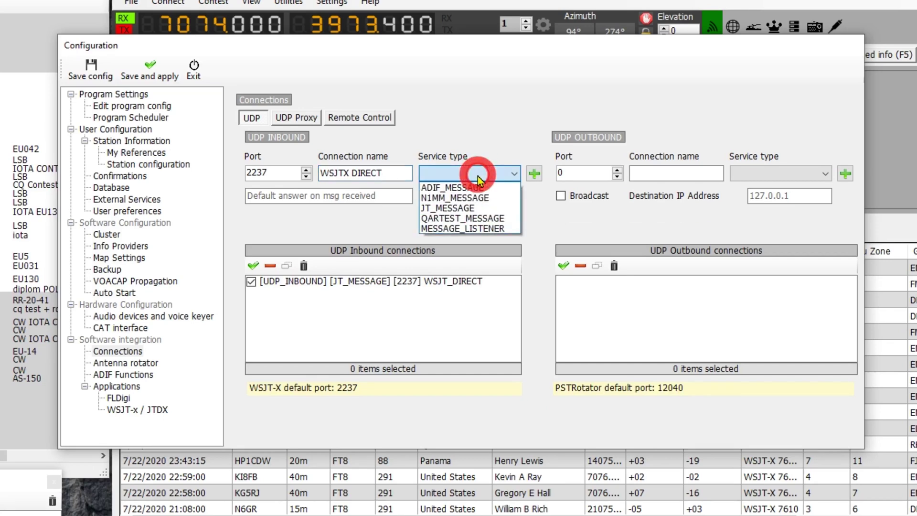
pyautogui.click(475, 209)
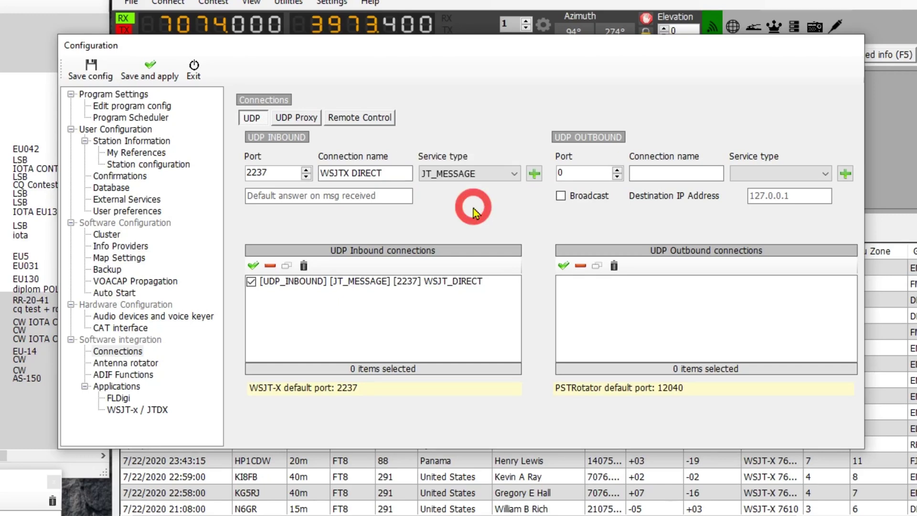
pyautogui.click(534, 175)
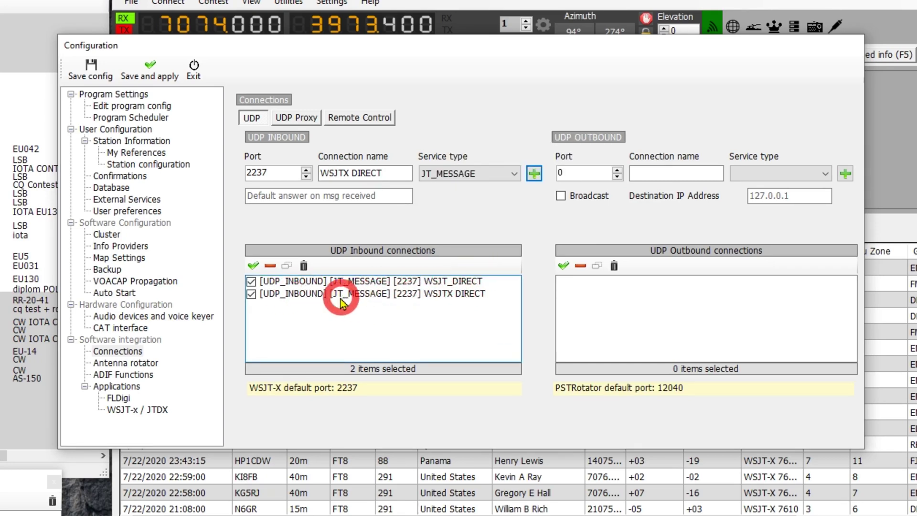
# - Delete the duplicate WSJTX DIRECT entry from the UDP inbound connections
pyautogui.click(312, 297)
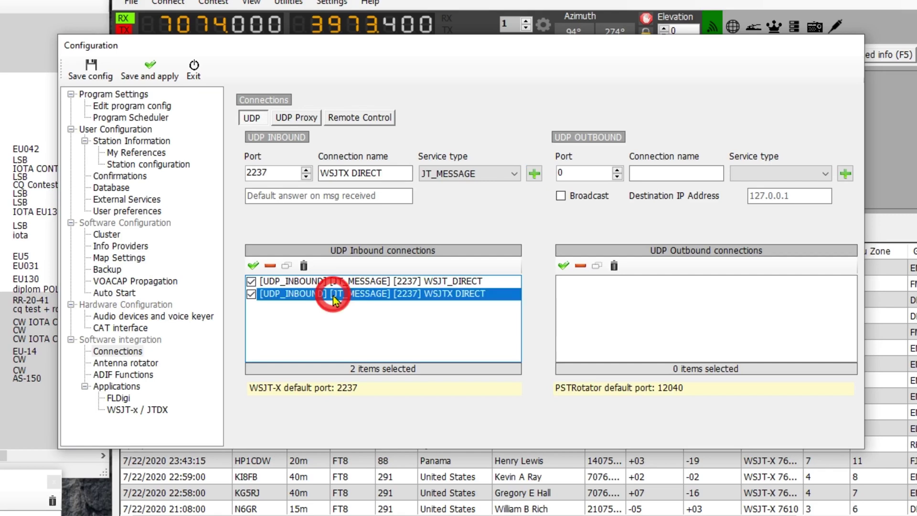
pyautogui.click(306, 268)
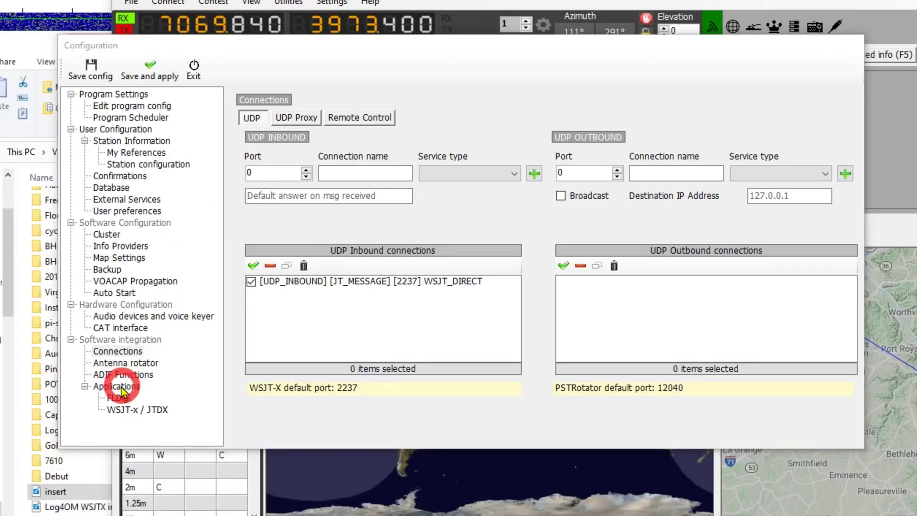
# - Make sure Import QSO from JT Message #12 is enabled in the WSJT-x / JTDX application settings, and save and apply the configuration
pyautogui.click(117, 411)
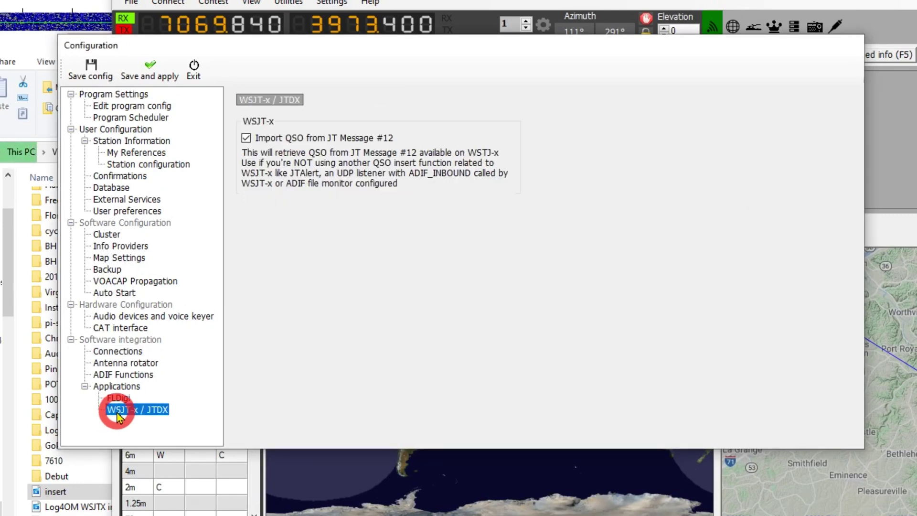
pyautogui.click(246, 138)
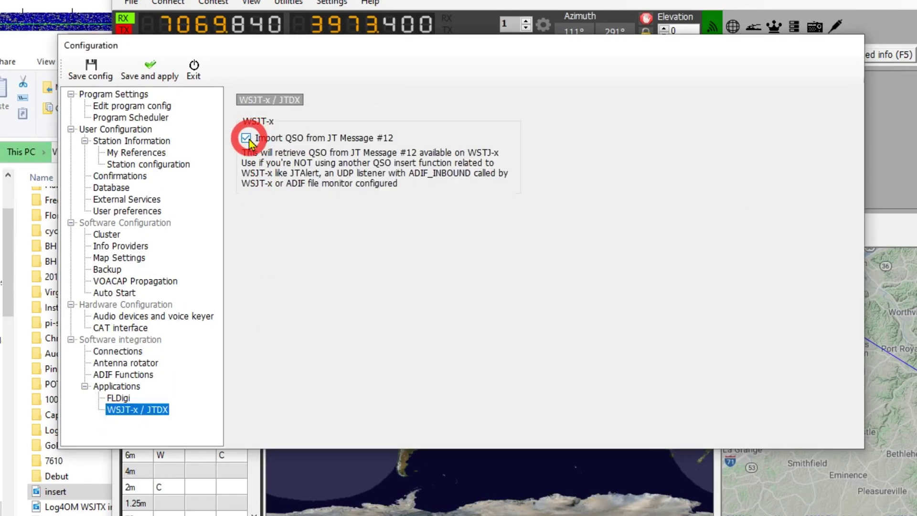
pyautogui.click(301, 140)
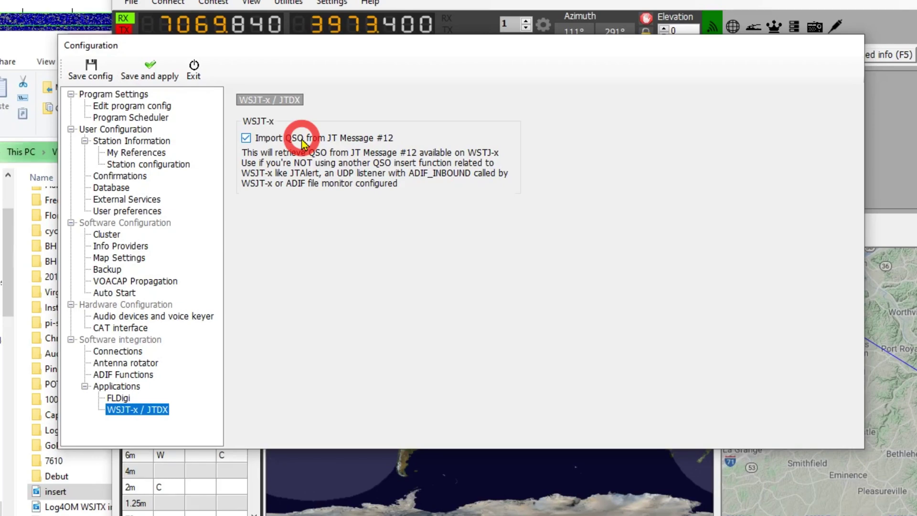
pyautogui.click(152, 67)
pyautogui.click(209, 229)
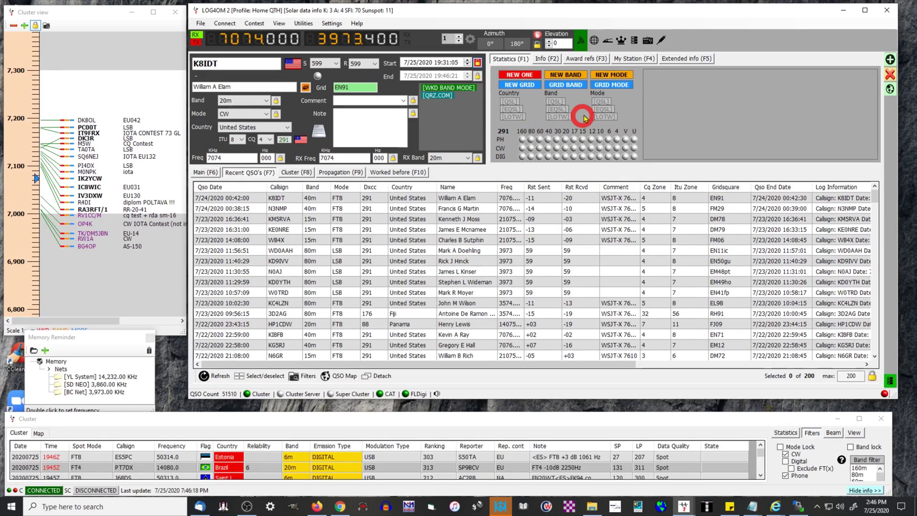
# - Open the Omni-Rig settings and choose IC-7610-DATA as the rig type for RIG 1
pyautogui.click(661, 41)
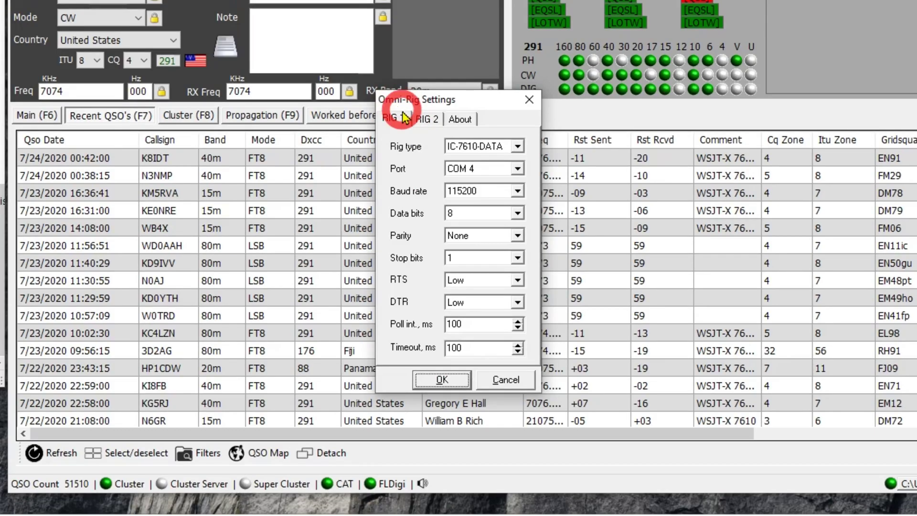
pyautogui.click(517, 147)
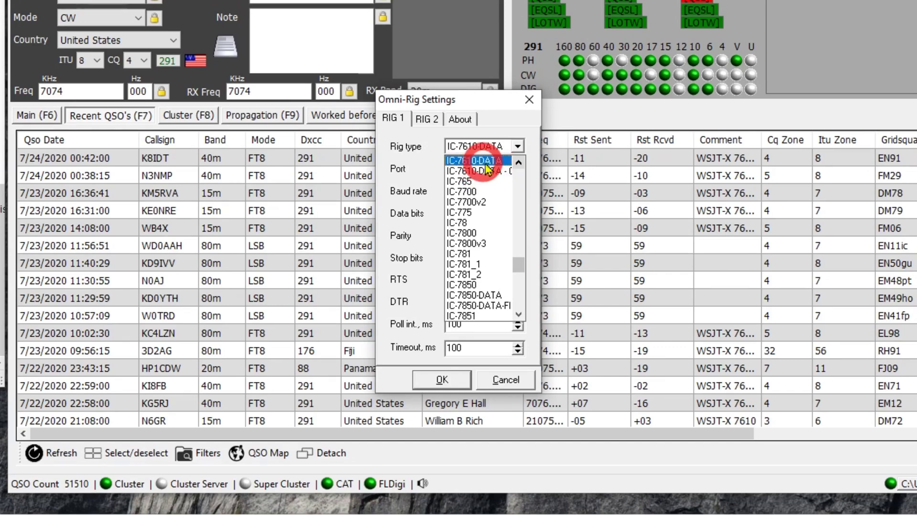
pyautogui.click(518, 164)
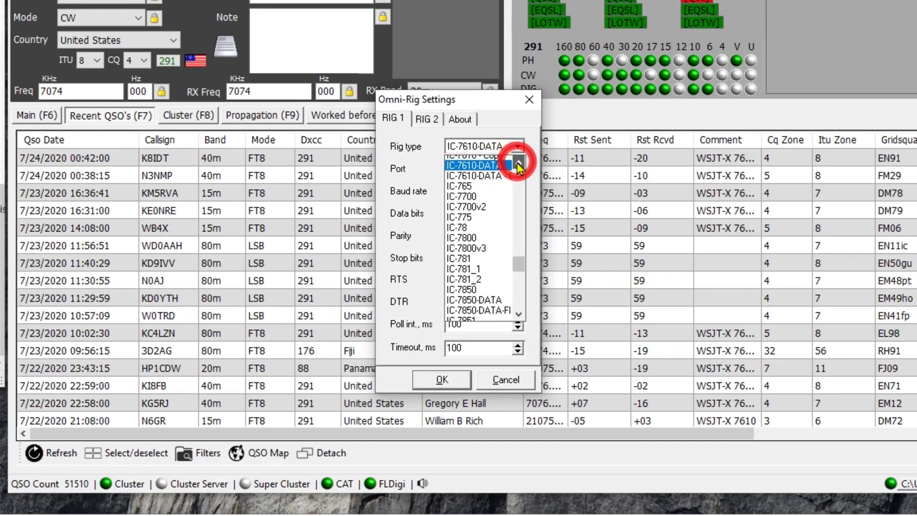
pyautogui.click(518, 164)
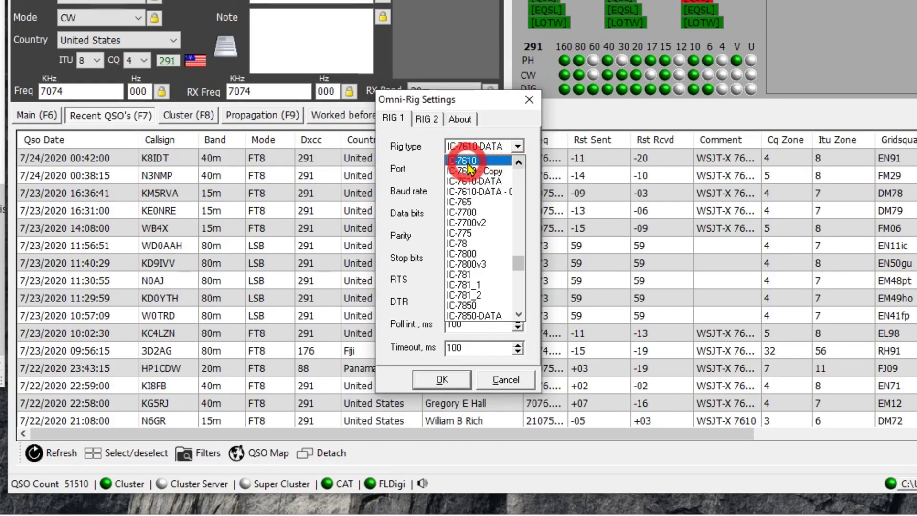
pyautogui.click(489, 182)
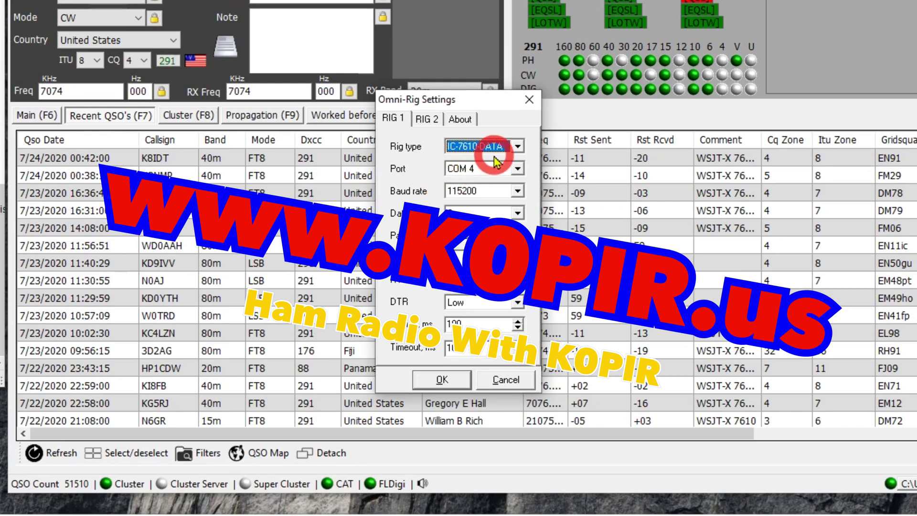
# - Examine the other Icom models in the RIG 1 rig type list, and close the Omni-Rig settings without saving
pyautogui.click(519, 152)
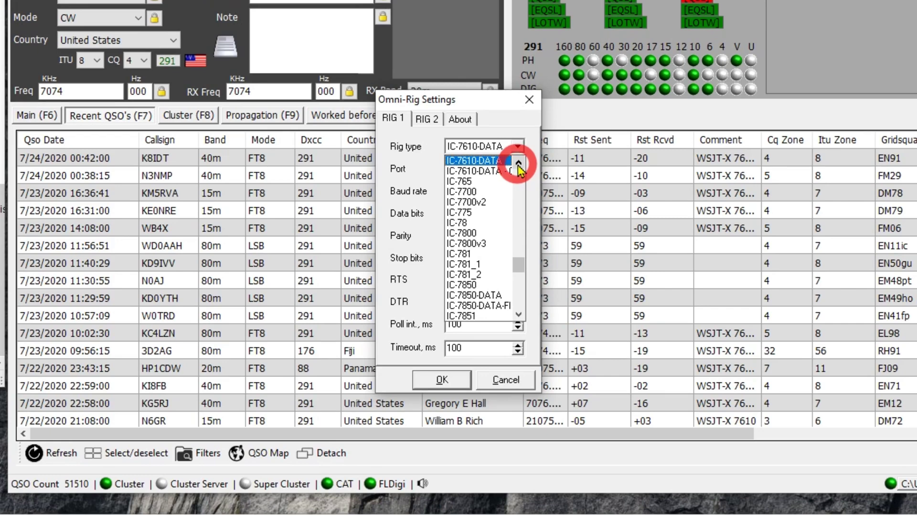
pyautogui.click(518, 164)
pyautogui.click(518, 164)
pyautogui.click(519, 164)
pyautogui.click(518, 164)
pyautogui.click(519, 163)
pyautogui.click(518, 164)
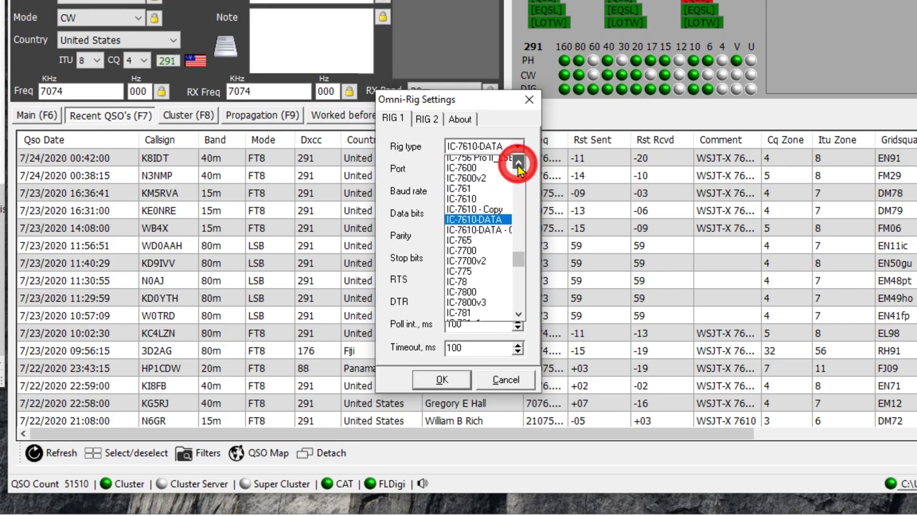
pyautogui.click(519, 164)
pyautogui.click(519, 164)
pyautogui.click(519, 164)
pyautogui.click(519, 164)
pyautogui.click(518, 164)
pyautogui.click(518, 164)
pyautogui.click(518, 164)
pyautogui.click(518, 164)
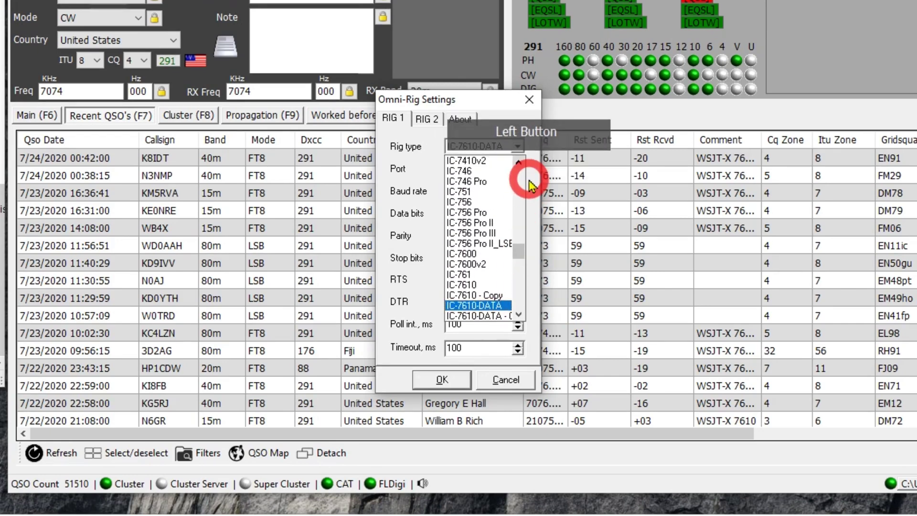
pyautogui.moveTo(520, 251); pyautogui.dragTo(521, 237)
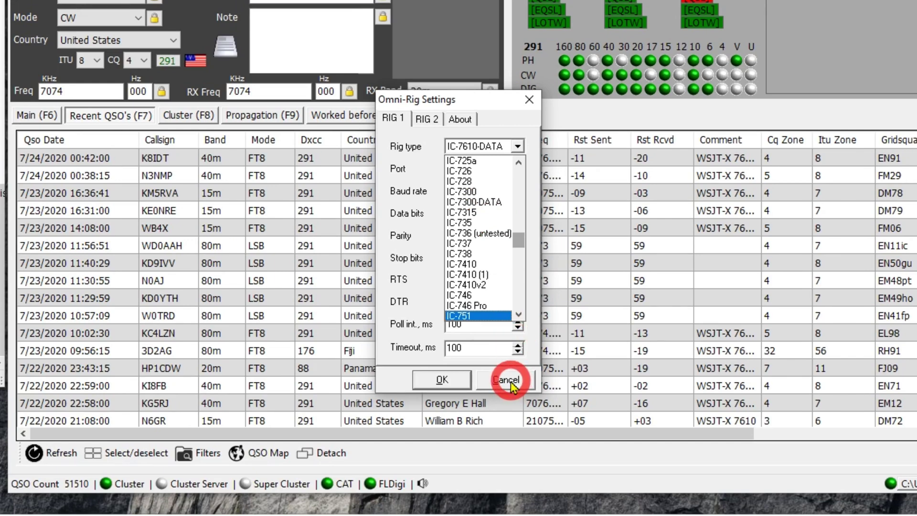
pyautogui.click(521, 354)
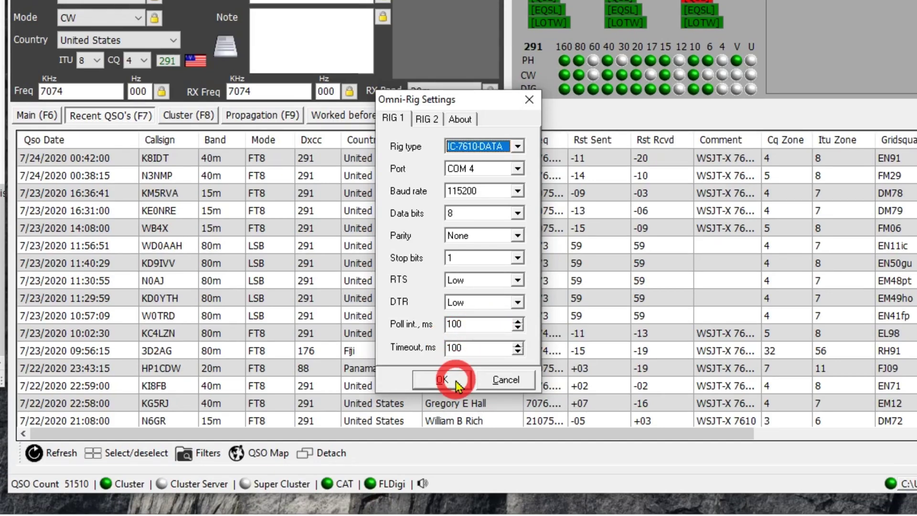
pyautogui.click(505, 380)
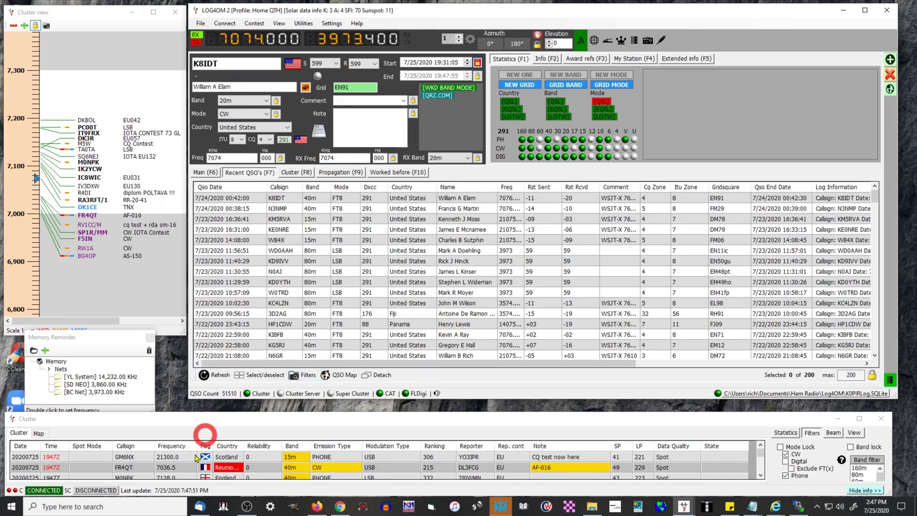
# - Search Windows for WSJT and launch the WSJT-X app
pyautogui.click(143, 505)
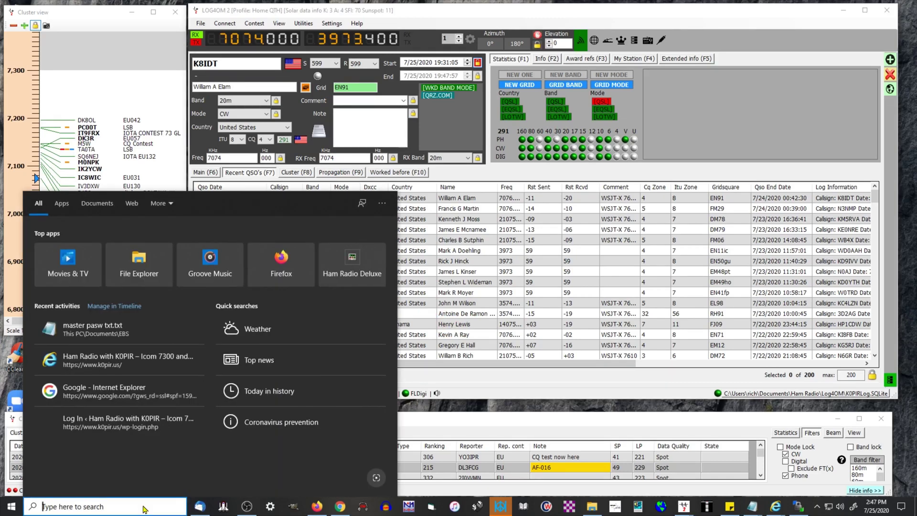
pyautogui.click(18, 512)
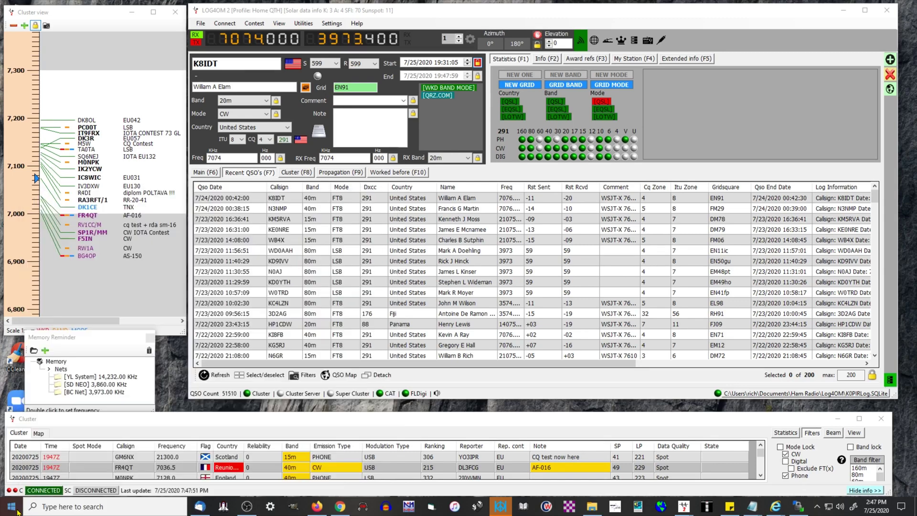
pyautogui.click(56, 508)
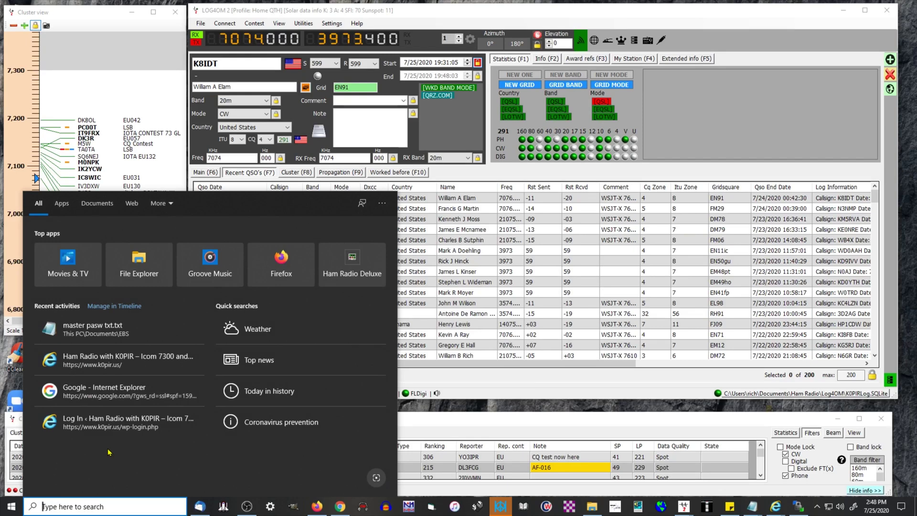
pyautogui.write('WSJT')
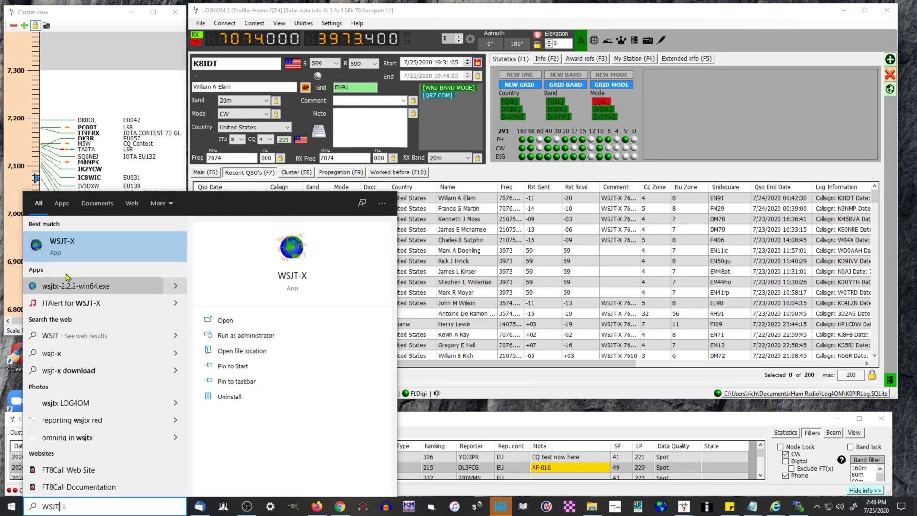
pyautogui.click(65, 248)
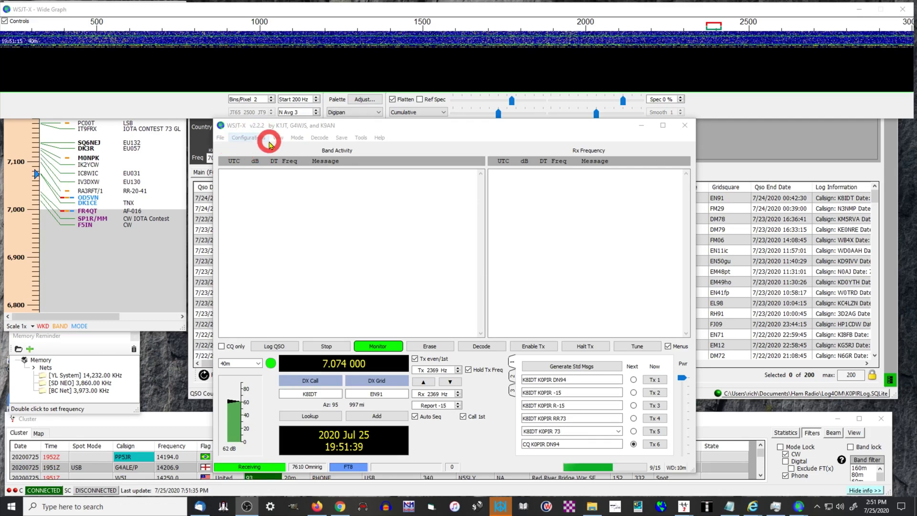
# - Open the WSJT-X settings and make sure the radio uses OmniRig Rig 1 with CAT PTT, Data/Pkt mode and Fake It split operation
pyautogui.click(221, 138)
pyautogui.click(240, 261)
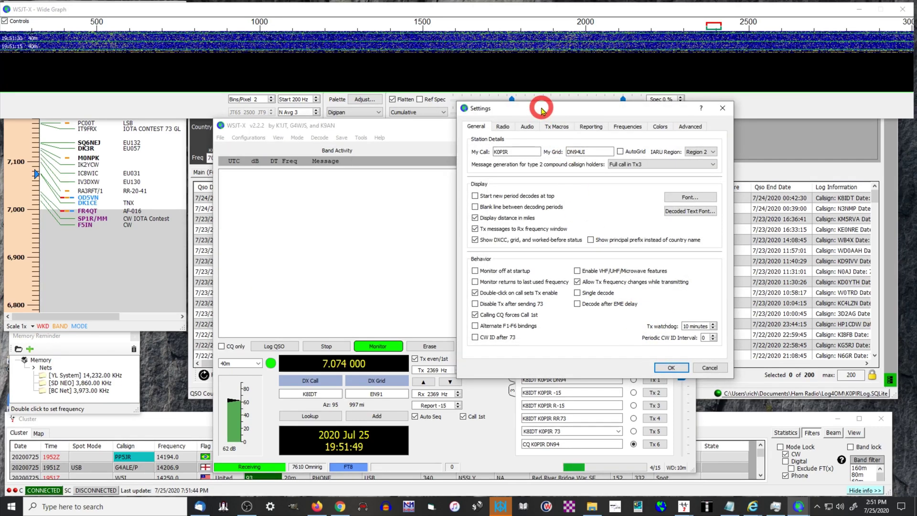
pyautogui.moveTo(542, 111); pyautogui.dragTo(360, 106)
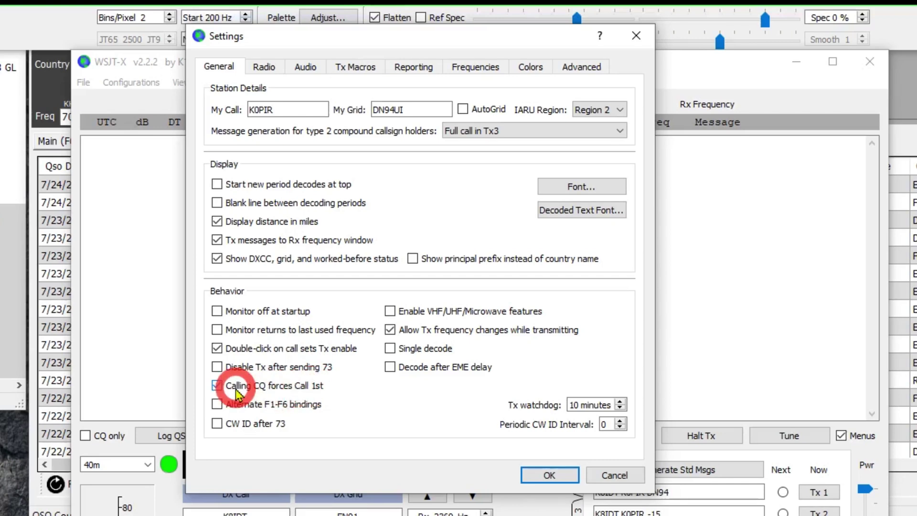
pyautogui.click(265, 68)
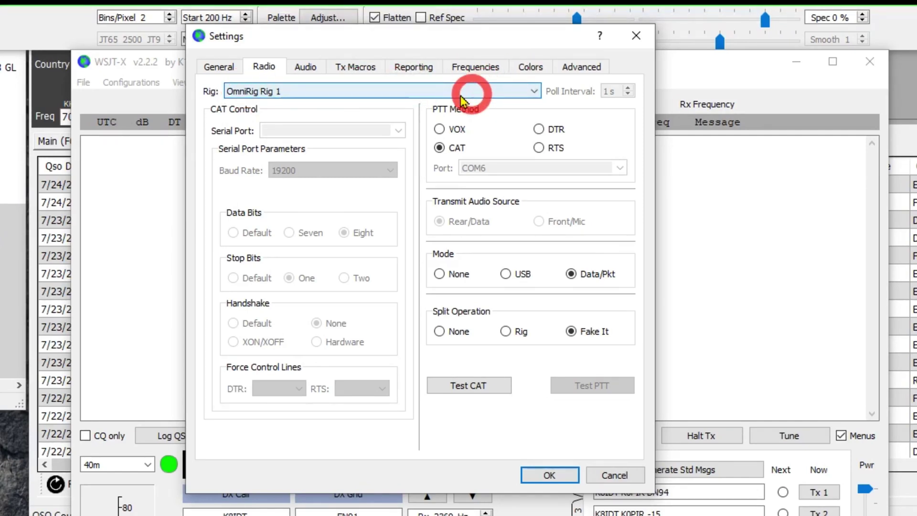
pyautogui.click(283, 96)
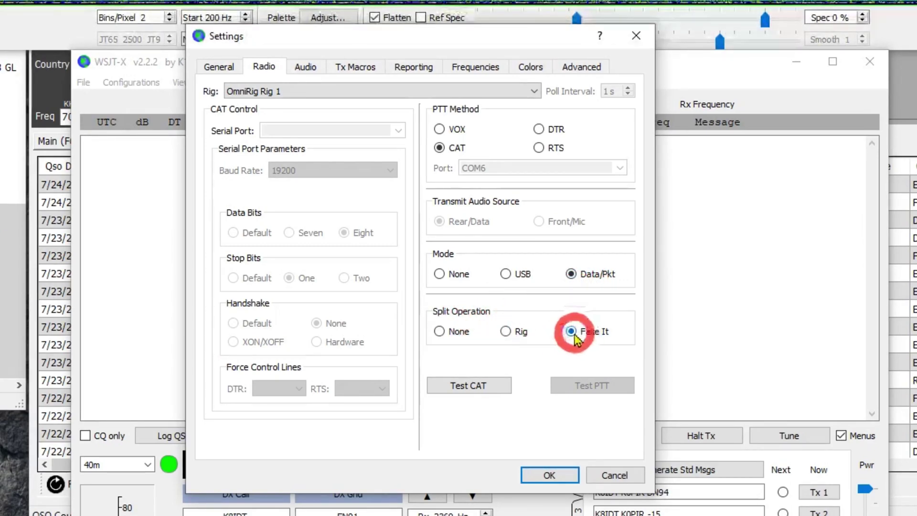
# - Test the CAT connection to the radio, and switch the PTT test on and off again
pyautogui.click(479, 389)
pyautogui.click(480, 388)
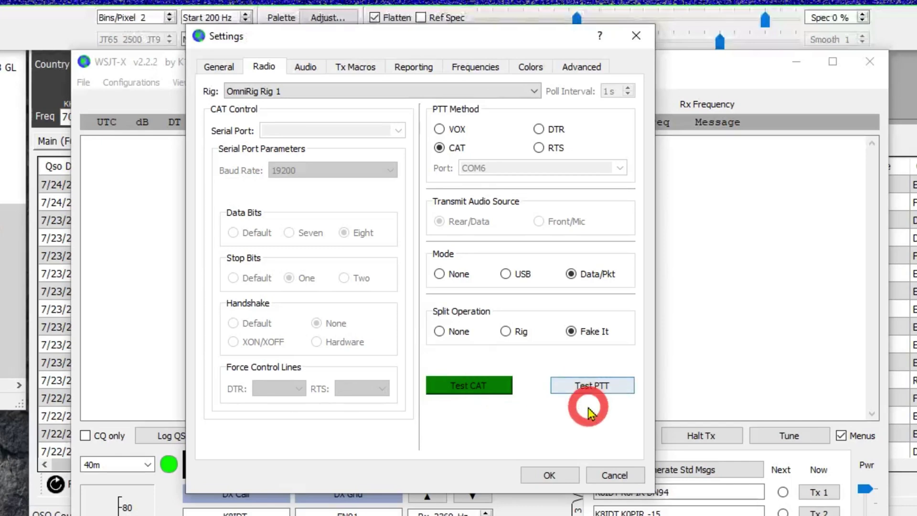
pyautogui.click(587, 387)
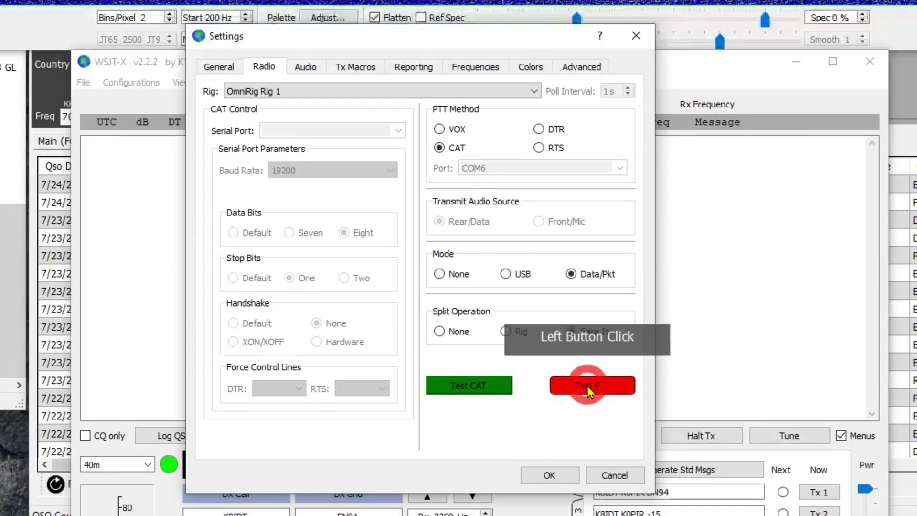
pyautogui.click(588, 387)
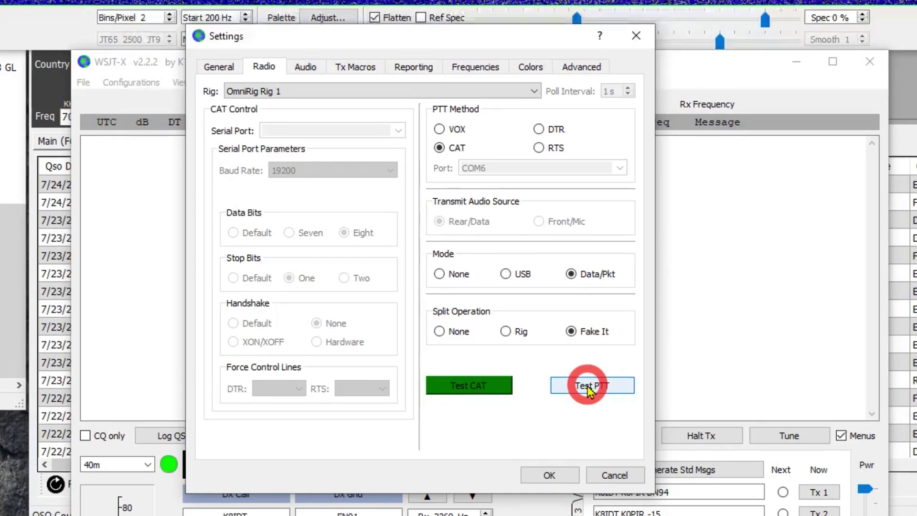
# - Review the Icom 7610 soundcard input and output, the Tx macros, and the logging and UDP server reporting settings
pyautogui.click(305, 68)
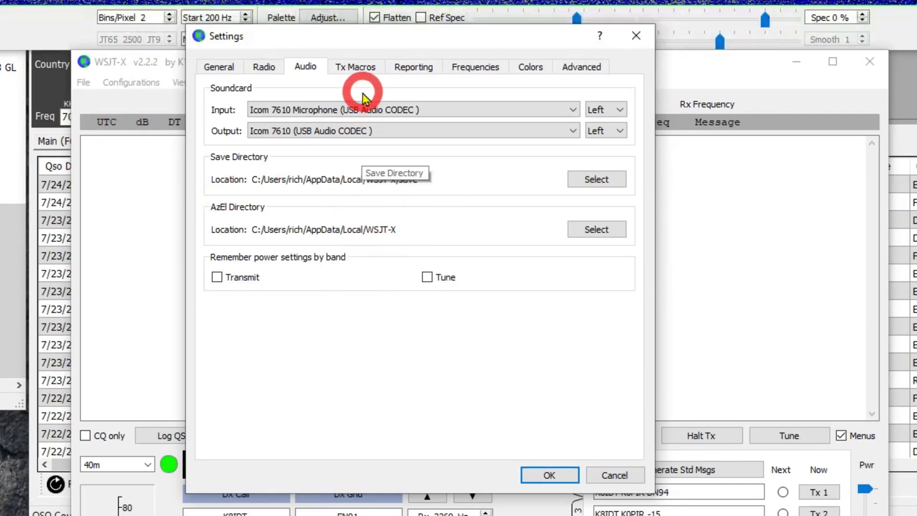
pyautogui.click(360, 70)
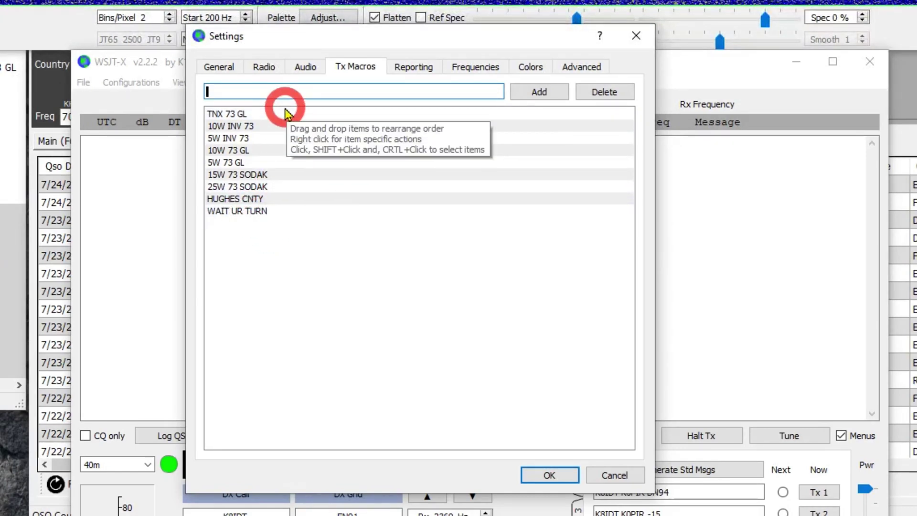
pyautogui.click(280, 92)
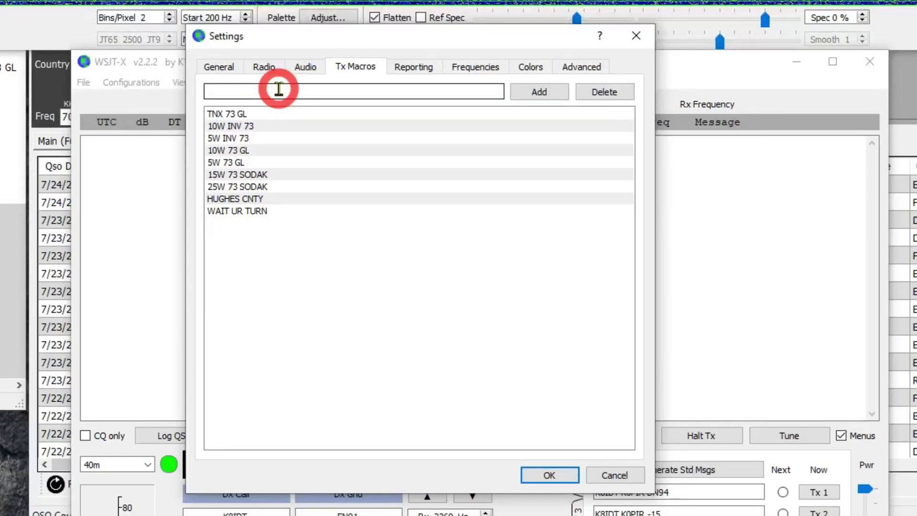
pyautogui.click(413, 67)
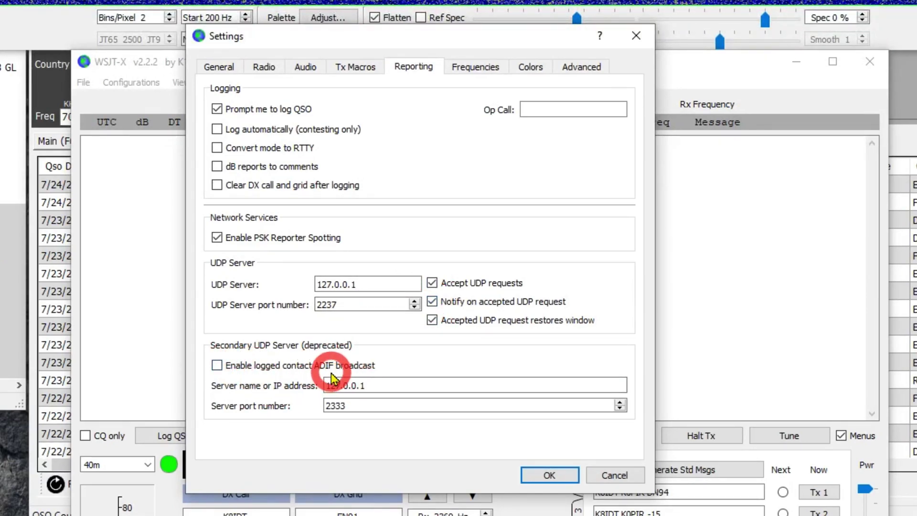
# - Review the working frequencies, decode highlighting colors and advanced decoding options, and accept the WSJT-X settings
pyautogui.click(478, 71)
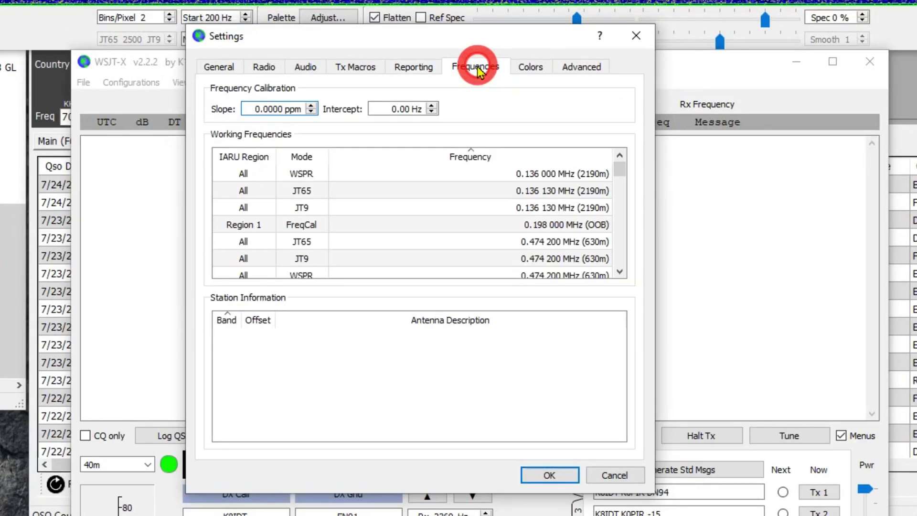
pyautogui.click(478, 71)
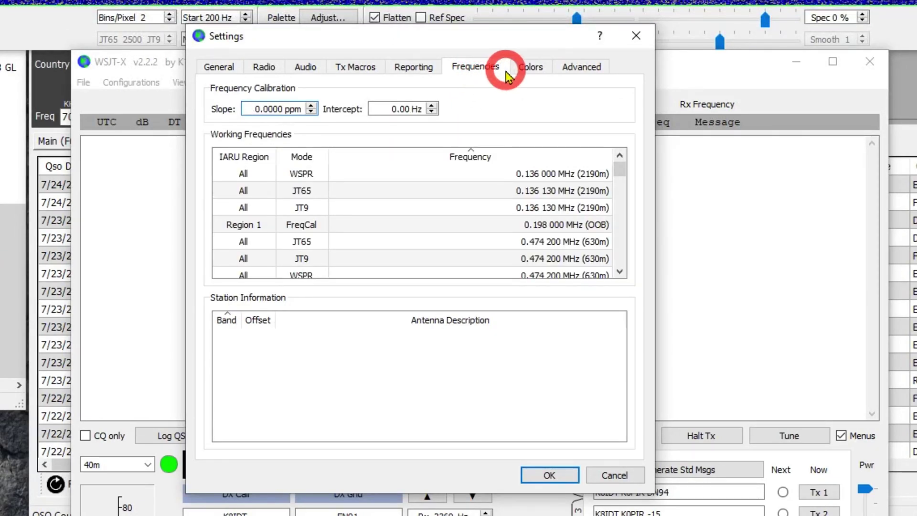
pyautogui.click(533, 71)
pyautogui.click(348, 143)
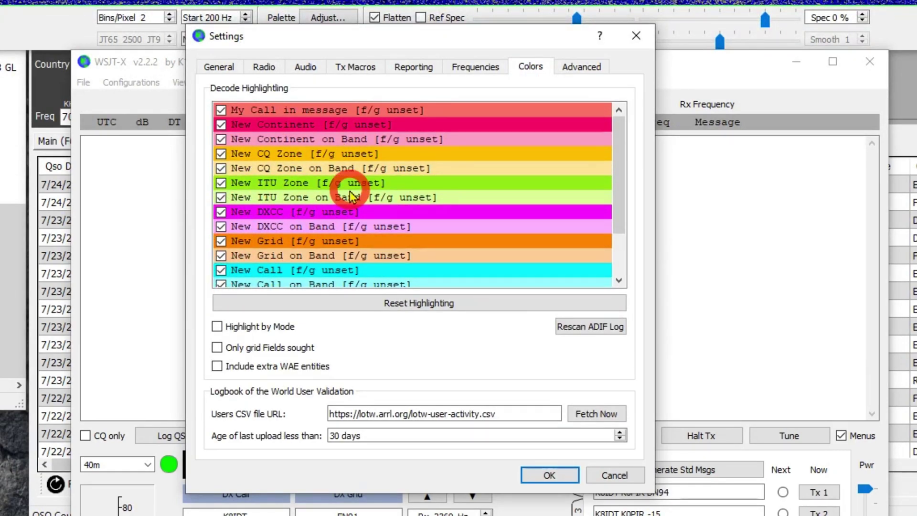
pyautogui.click(582, 68)
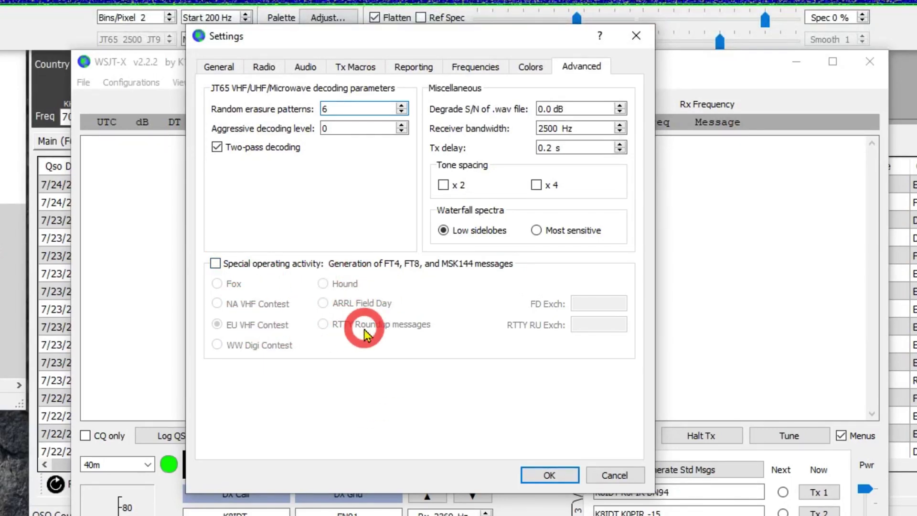
pyautogui.click(549, 476)
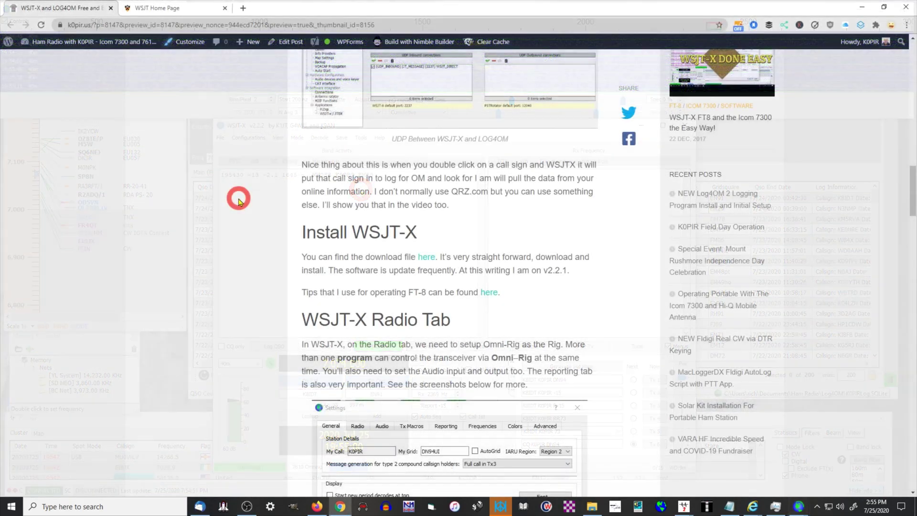
# - In the browser article, examine the Icom 7610 MOD INPUT screenshot with DATA2 MOD and the IC-7610-DATA Omni-Rig settings
pyautogui.scroll(4, 232, 178)
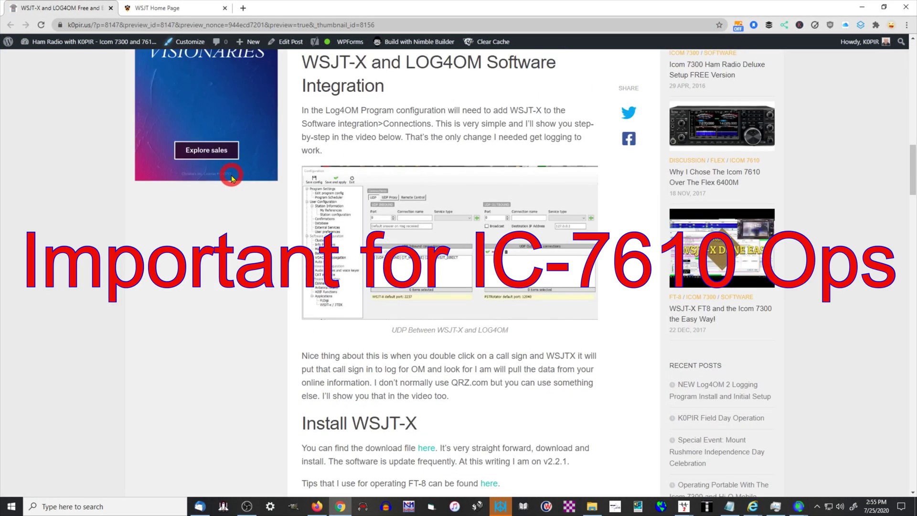
pyautogui.scroll(4, 232, 178)
pyautogui.scroll(4, 232, 178)
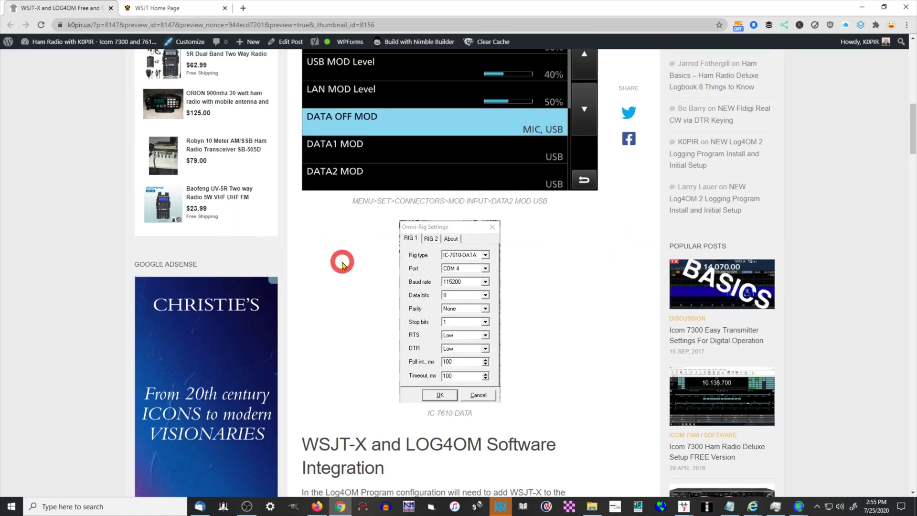
pyautogui.scroll(4, 342, 264)
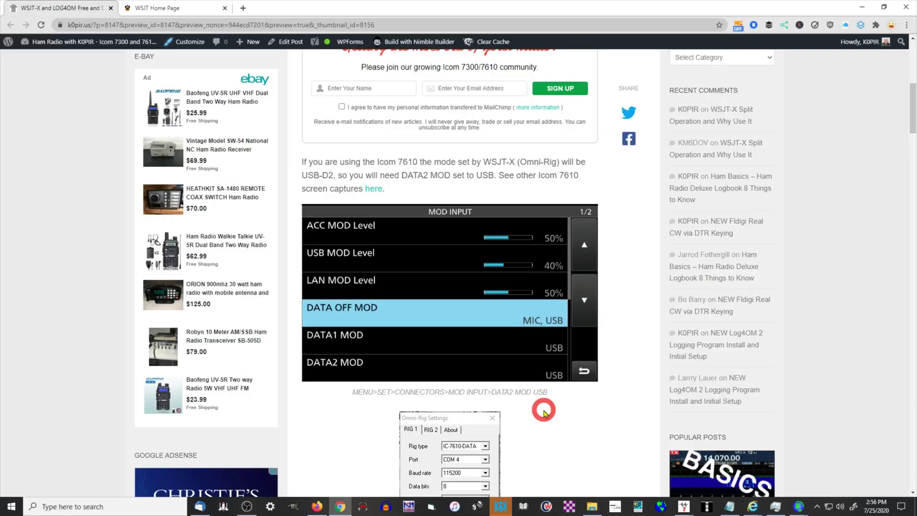
pyautogui.scroll(-4, 595, 477)
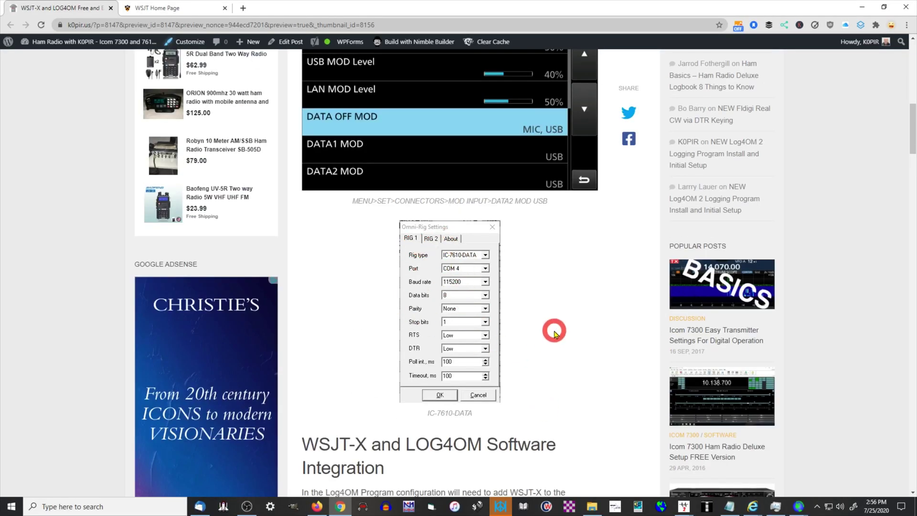
# - Examine the article's LOG4OM UDP connection section and its WSJT-X General, Radio, Audio and Reporting settings screenshots
pyautogui.scroll(-8, 576, 336)
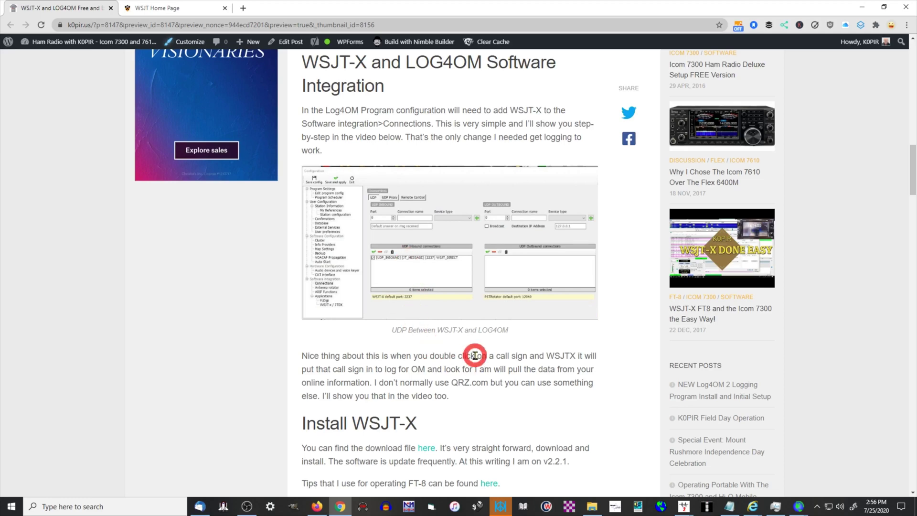
pyautogui.scroll(-4, 475, 356)
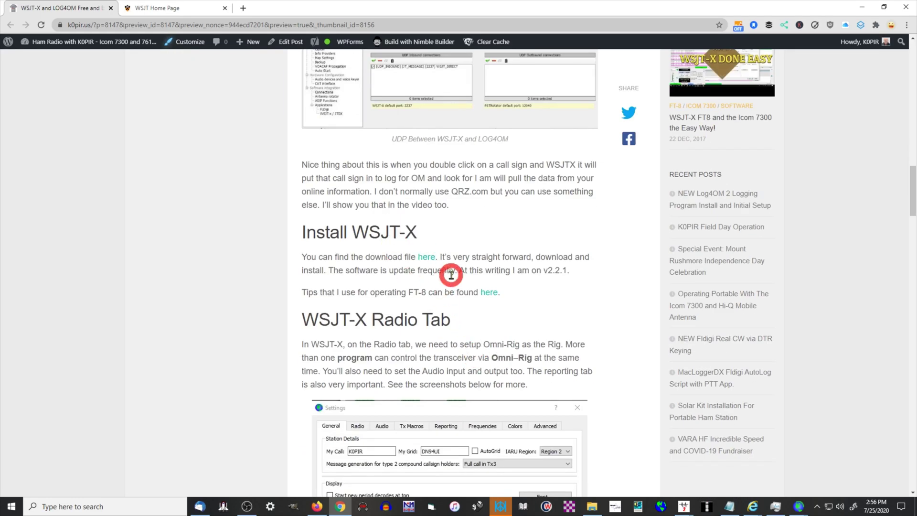
pyautogui.scroll(-4, 455, 338)
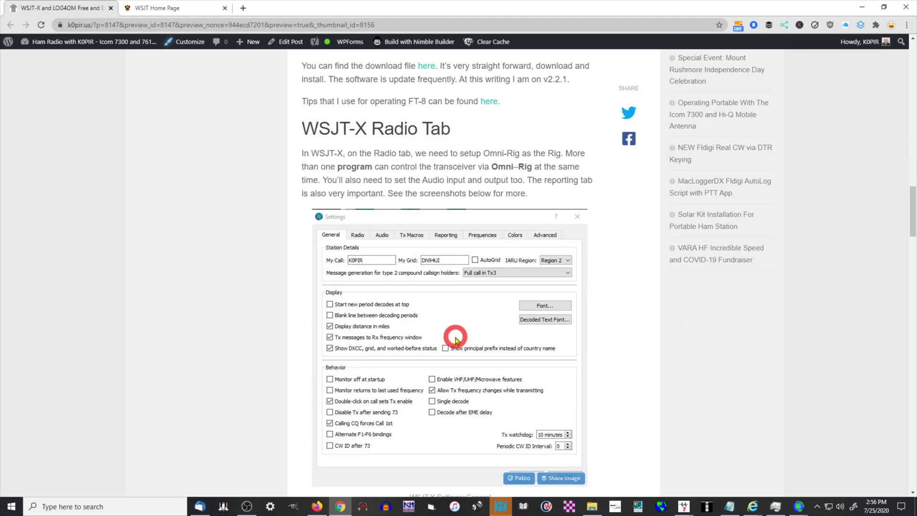
pyautogui.scroll(-4, 455, 339)
pyautogui.scroll(-4, 455, 338)
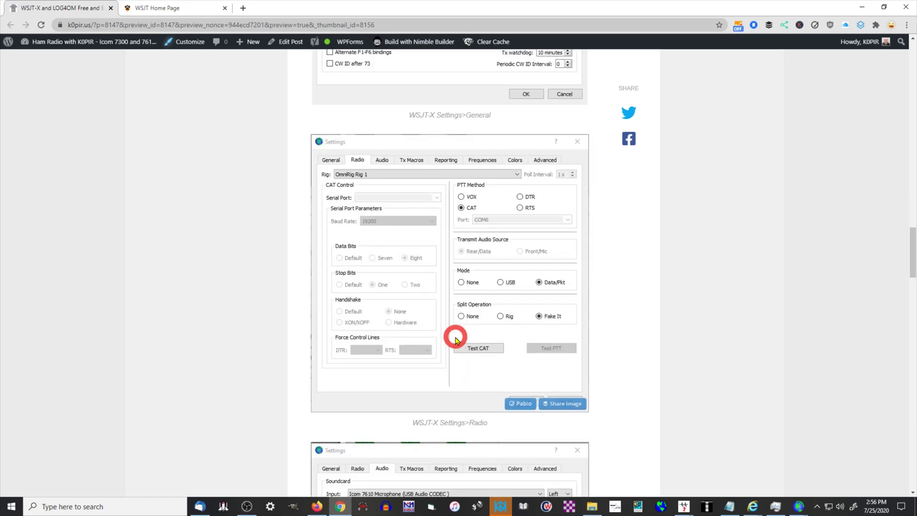
pyautogui.scroll(-8, 456, 340)
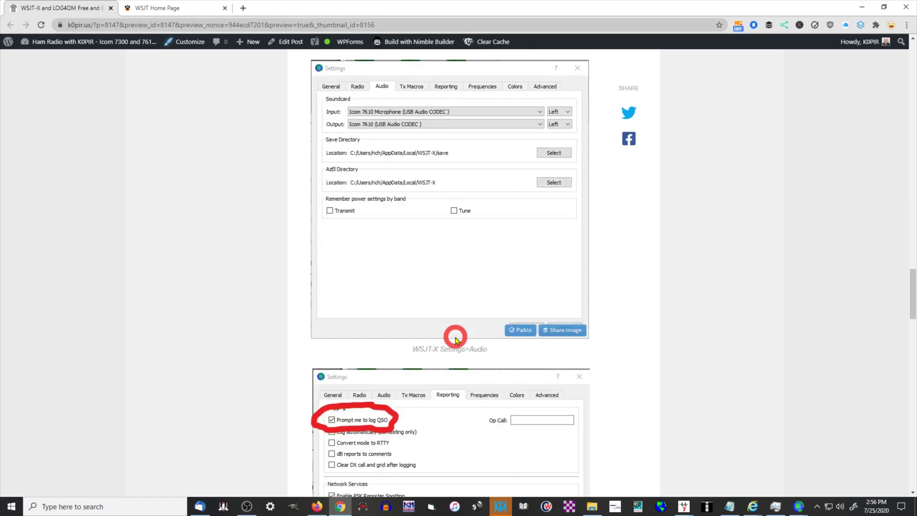
pyautogui.scroll(-4, 455, 340)
pyautogui.scroll(-4, 456, 340)
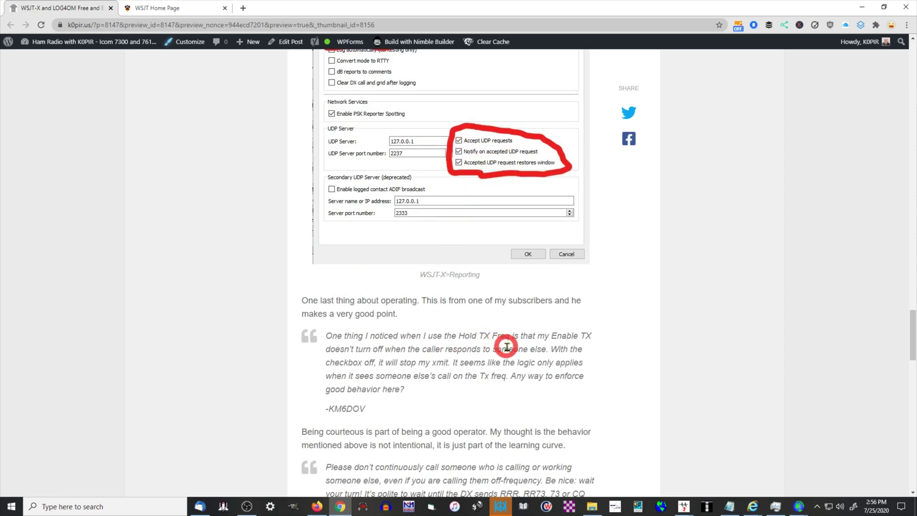
# - Read the article's FT8 operating courtesy tips and Support LOG4OM section, and go back to its WSJT-X settings screenshots
pyautogui.scroll(-4, 518, 345)
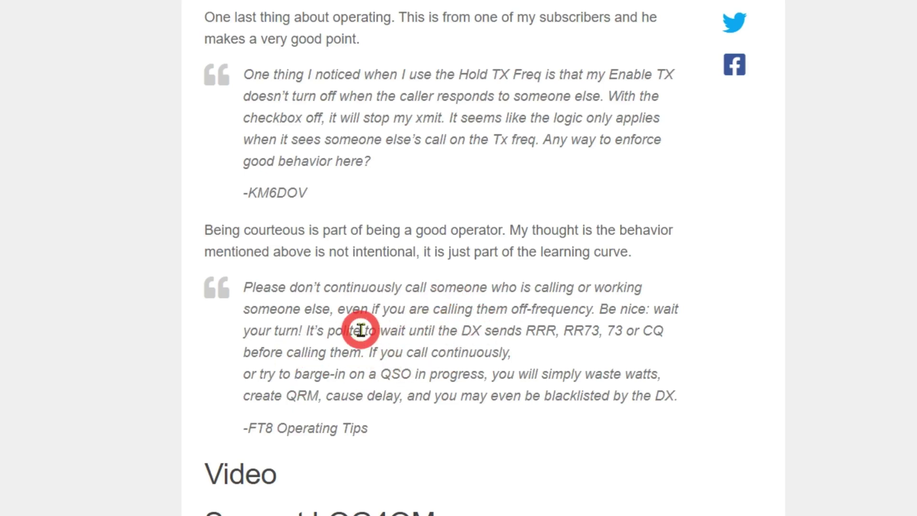
pyautogui.scroll(-6, 360, 330)
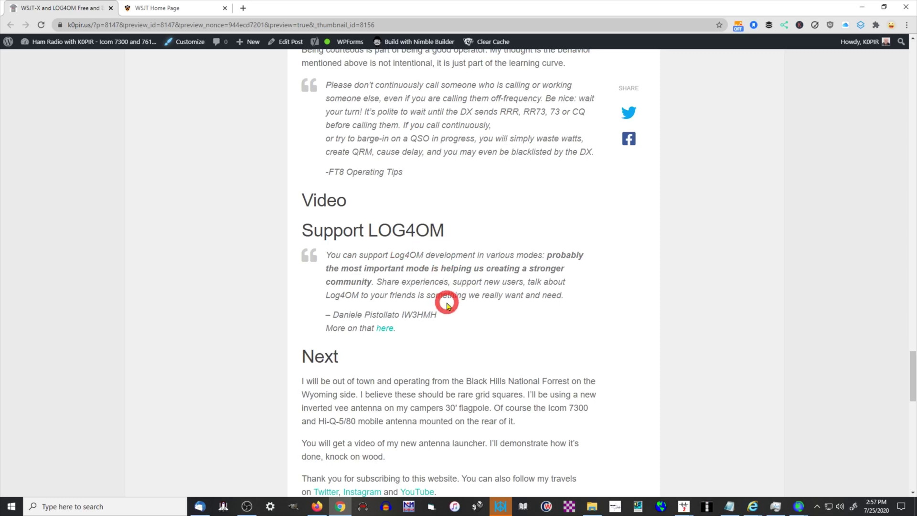
pyautogui.scroll(-4, 447, 305)
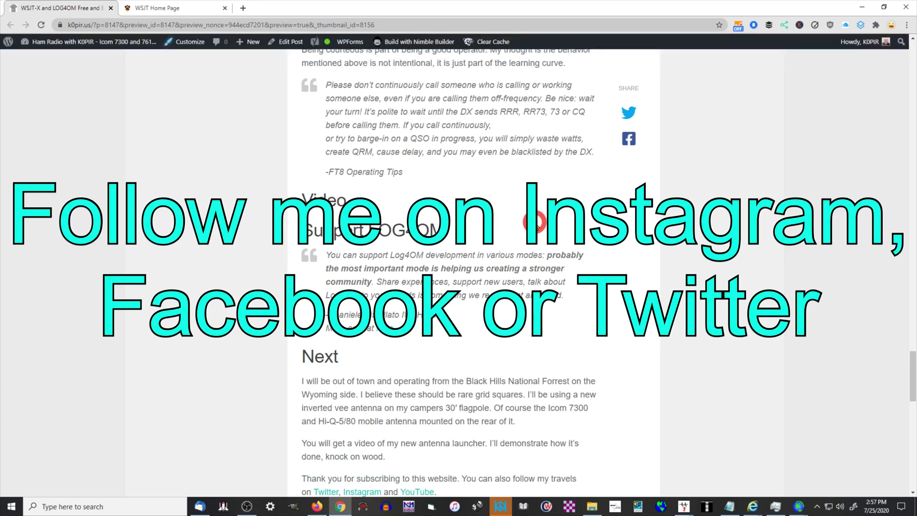
pyautogui.scroll(10, 536, 224)
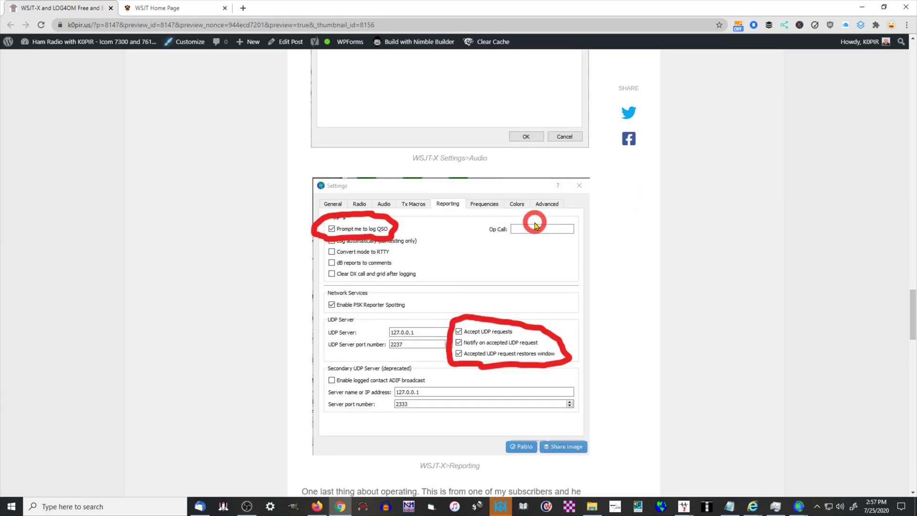
pyautogui.scroll(4, 536, 225)
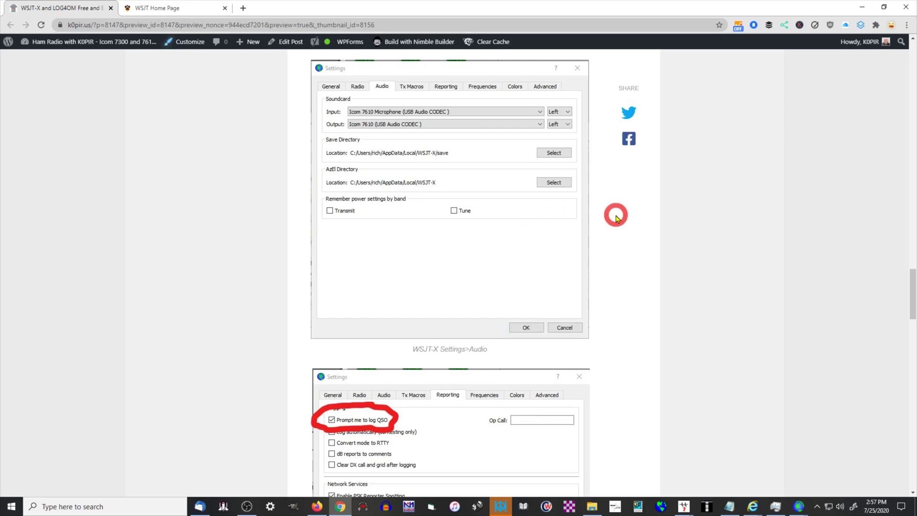
pyautogui.scroll(4, 616, 217)
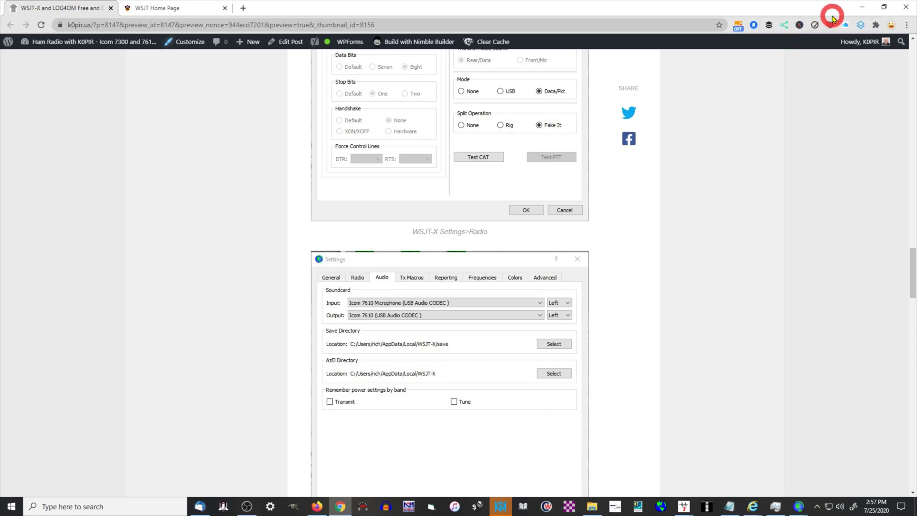
# - Minimize the browser and bring the LOG4OM 2 window to the front
pyautogui.click(866, 11)
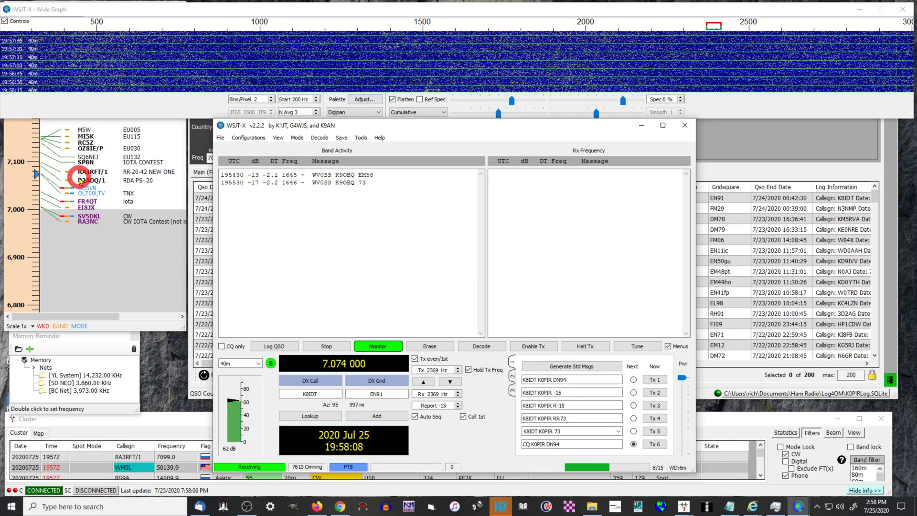
pyautogui.click(128, 204)
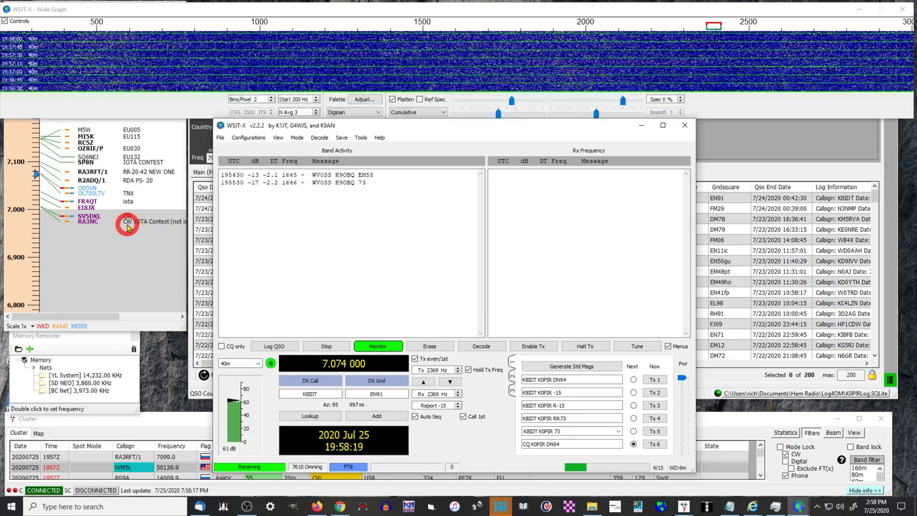
pyautogui.click(707, 178)
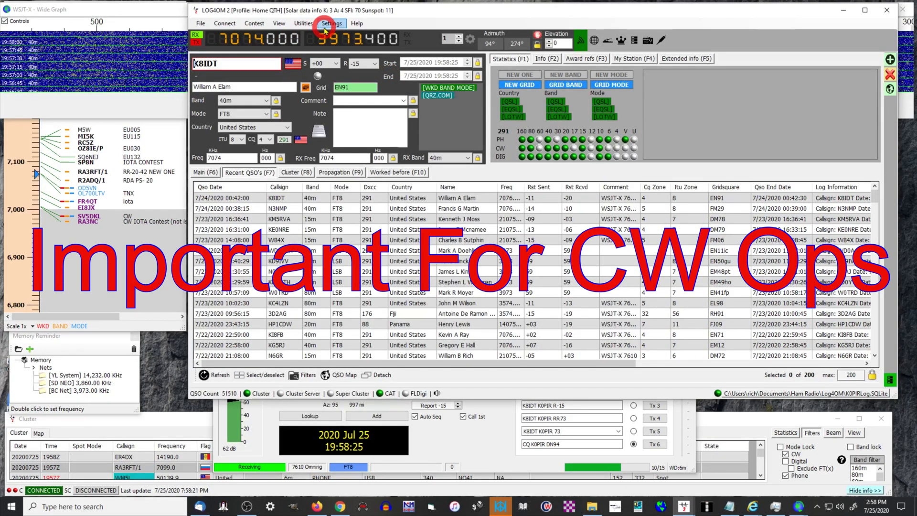
# - Review the CAT interface settings in LOG4OM's program configuration, including the Invert SSB side (CW) option, and exit the configuration
pyautogui.click(325, 29)
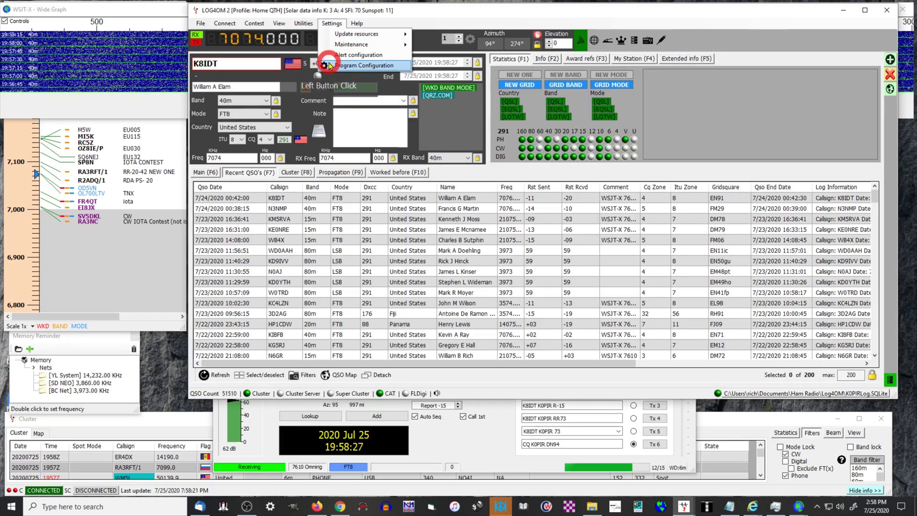
pyautogui.click(329, 65)
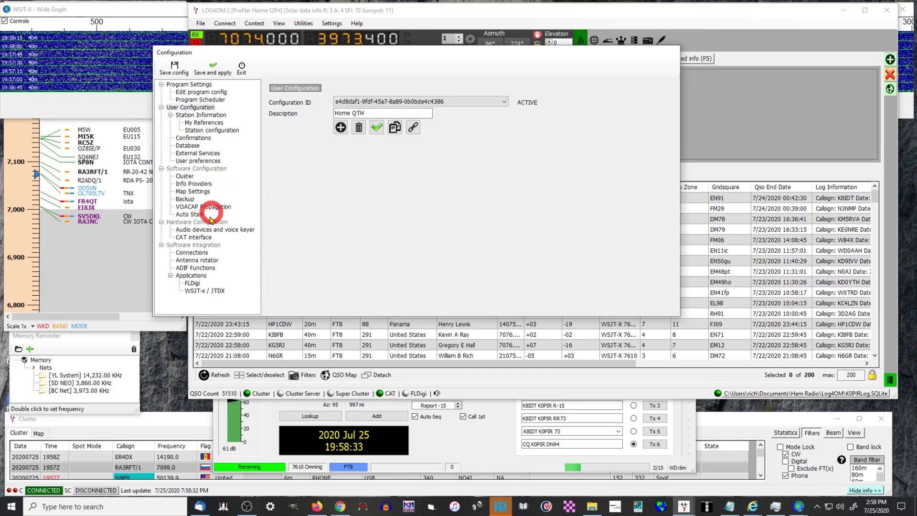
pyautogui.click(208, 239)
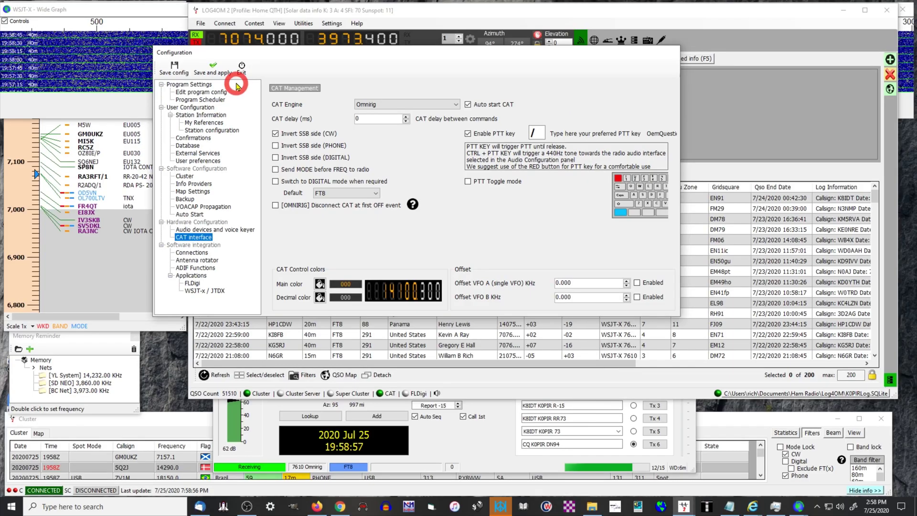
pyautogui.click(241, 67)
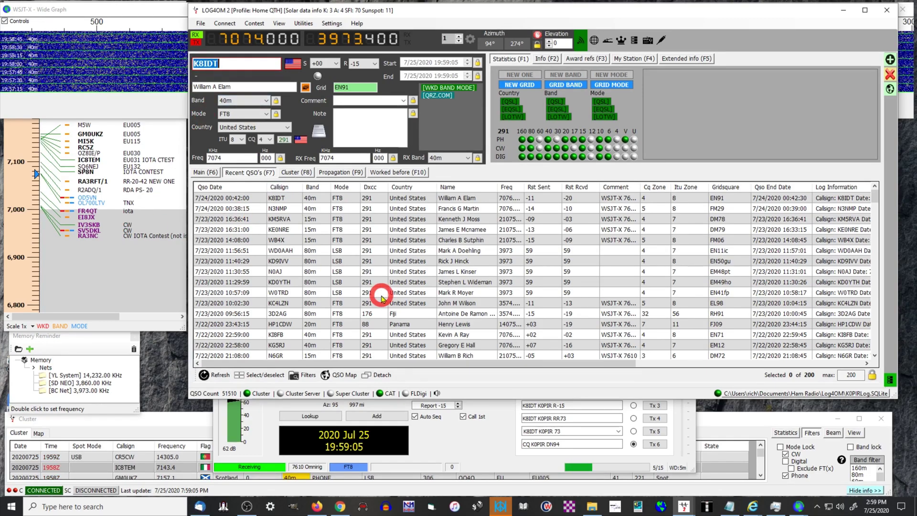
# - Switch to the WSJT-X windows, set the band to 14.074 MHz (20m), and check the band change in LOG4OM and its Cluster view
pyautogui.click(661, 508)
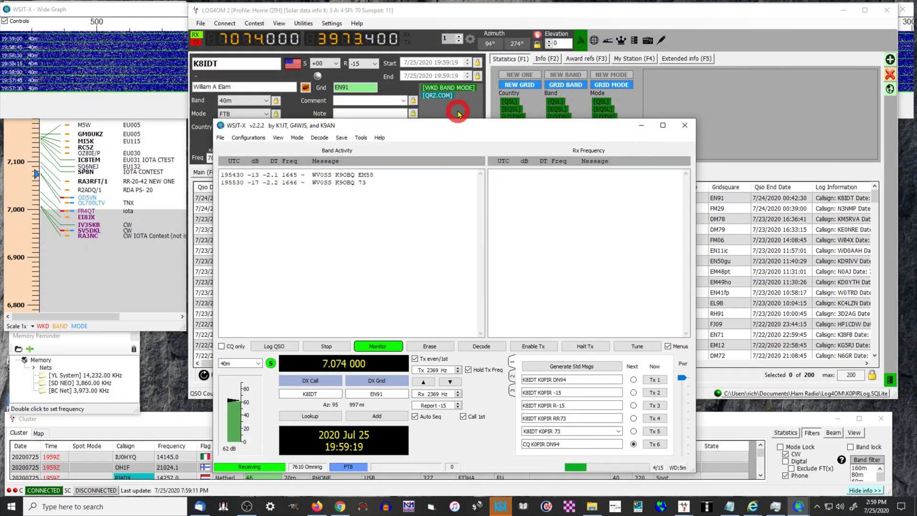
pyautogui.click(165, 10)
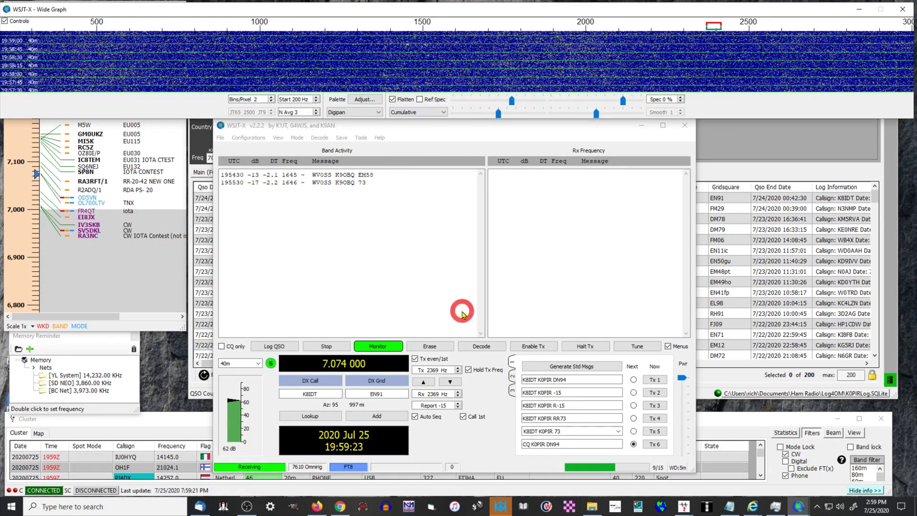
pyautogui.click(259, 364)
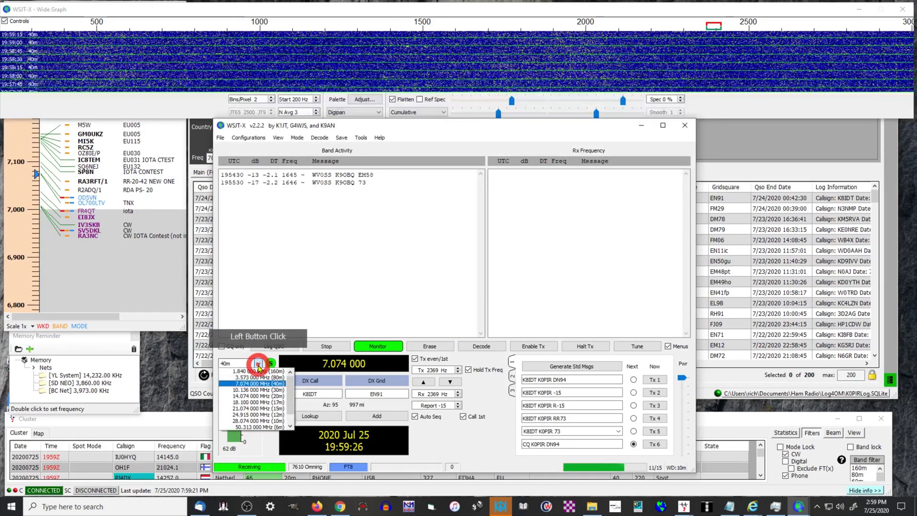
pyautogui.click(255, 396)
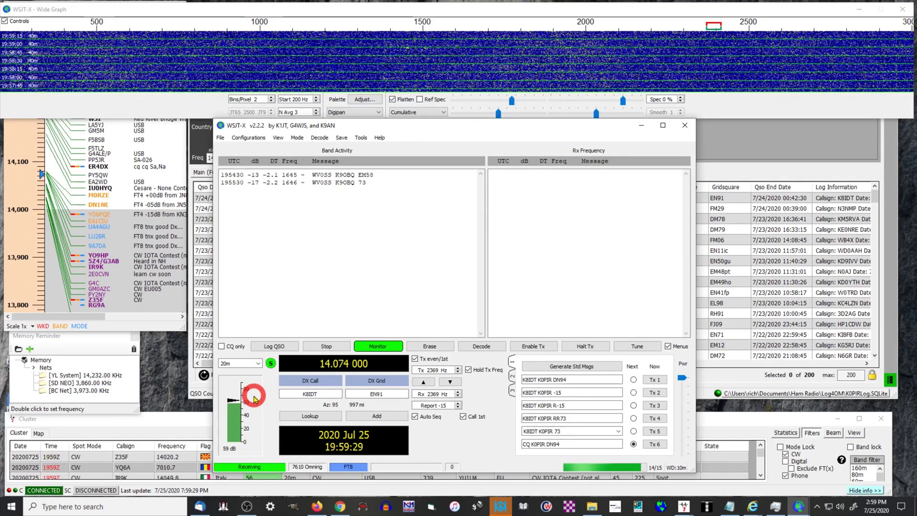
pyautogui.click(77, 328)
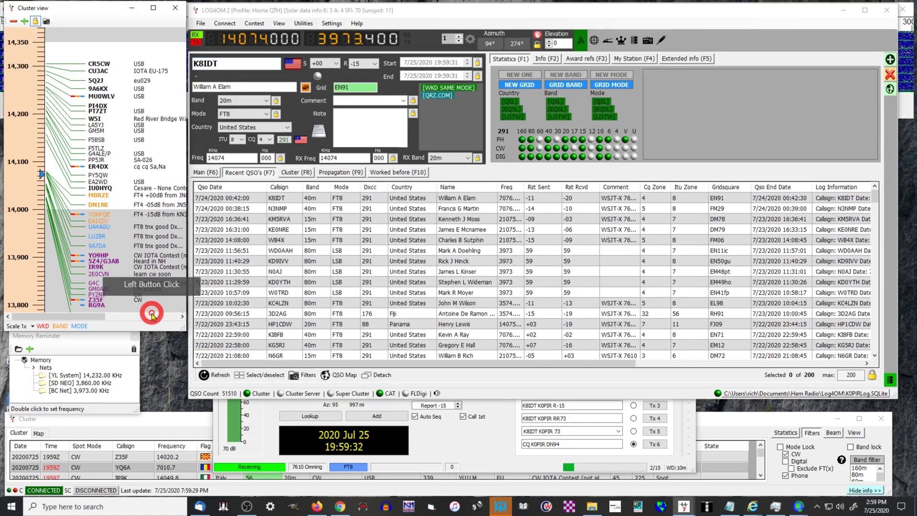
pyautogui.click(449, 461)
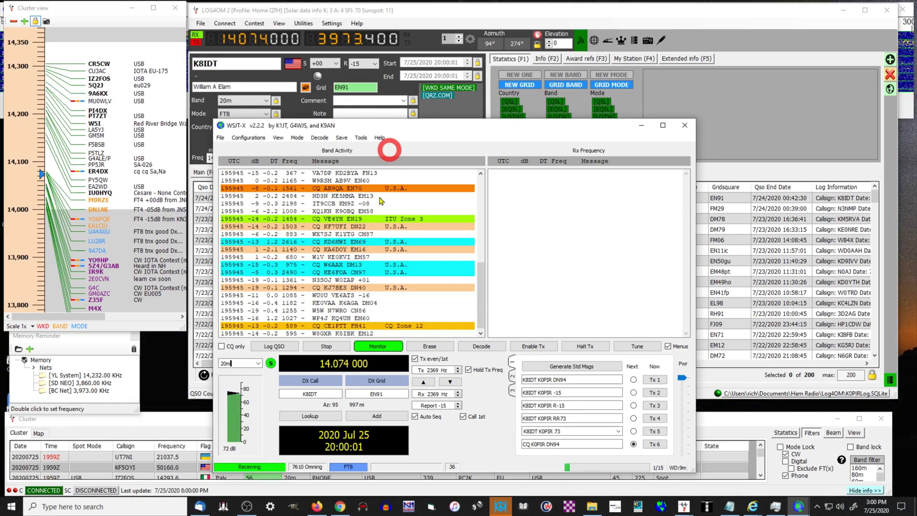
# - Answer the CQ from the station in grid CN85 and move the transmit frequency to 2443 Hz on the Wide Graph
pyautogui.click(333, 345)
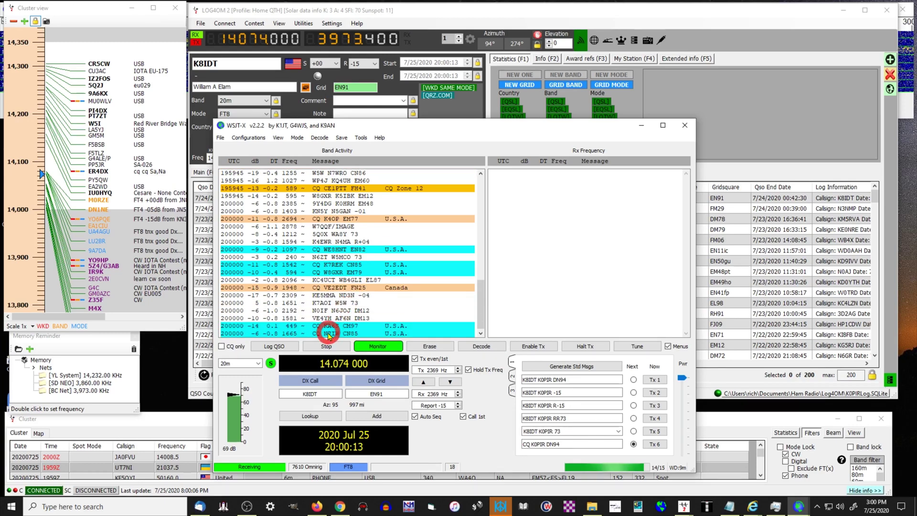
pyautogui.doubleClick(329, 334)
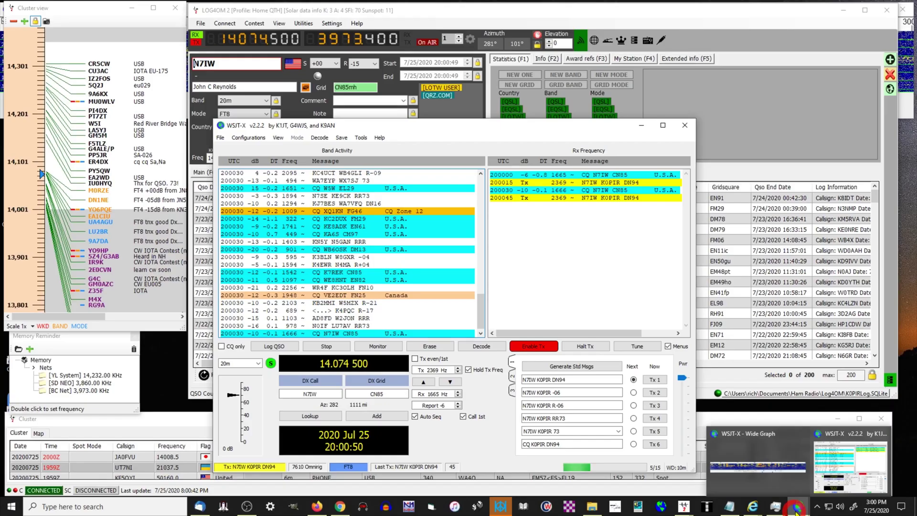
pyautogui.moveTo(798, 505)
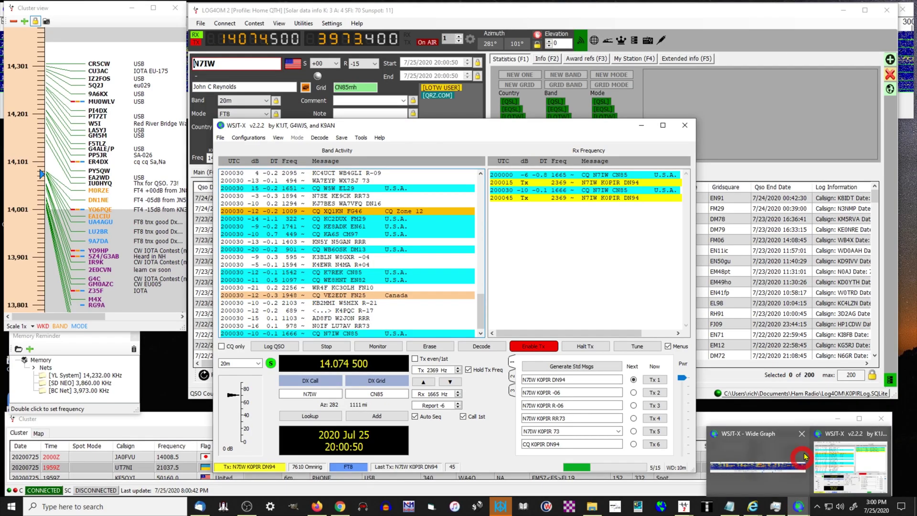
pyautogui.click(776, 440)
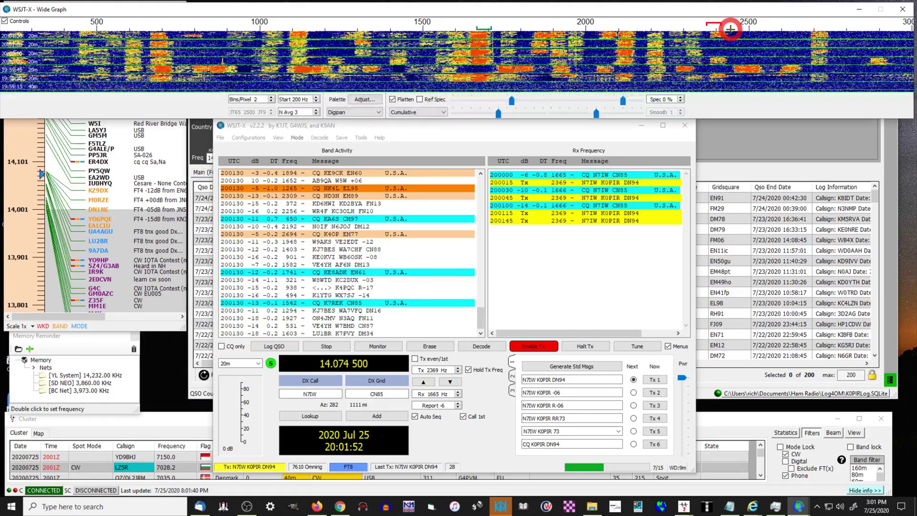
pyautogui.click(730, 29)
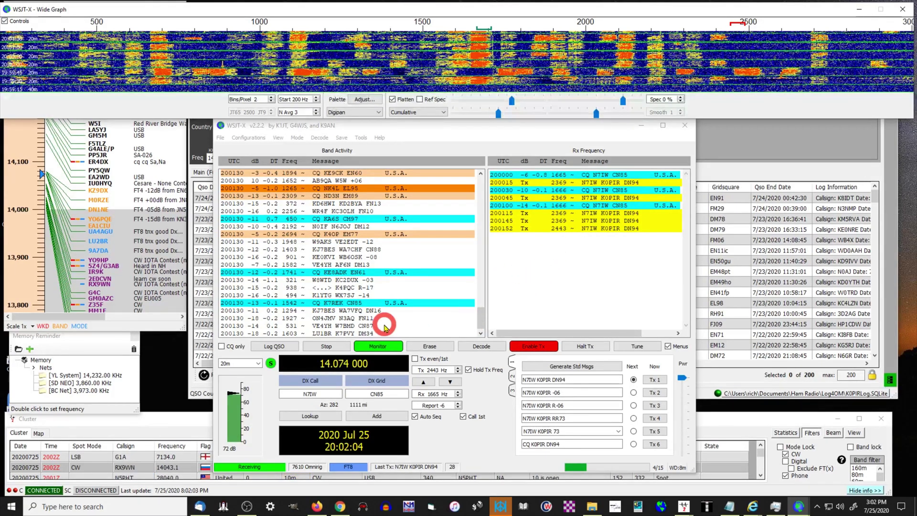
# - Halt the call to the CN85 station and reply to the EM78 station calling in the Rx Frequency list
pyautogui.click(579, 347)
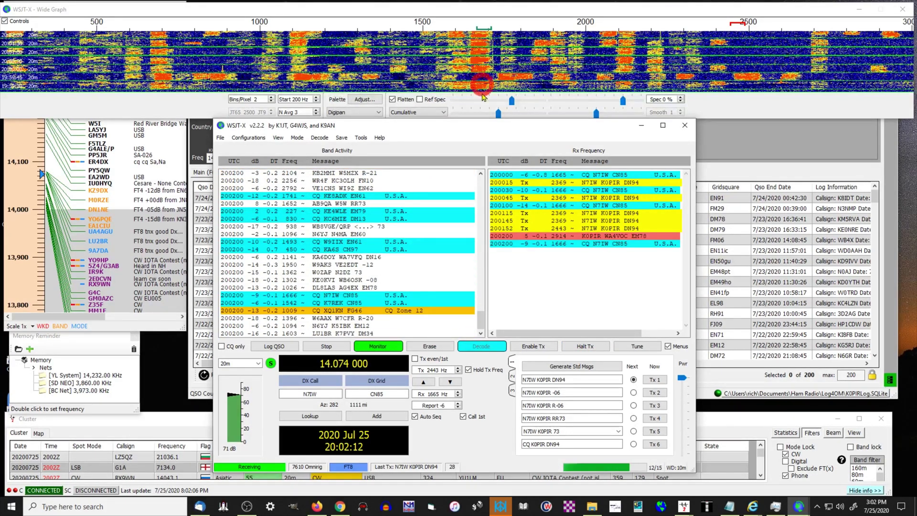
pyautogui.doubleClick(577, 239)
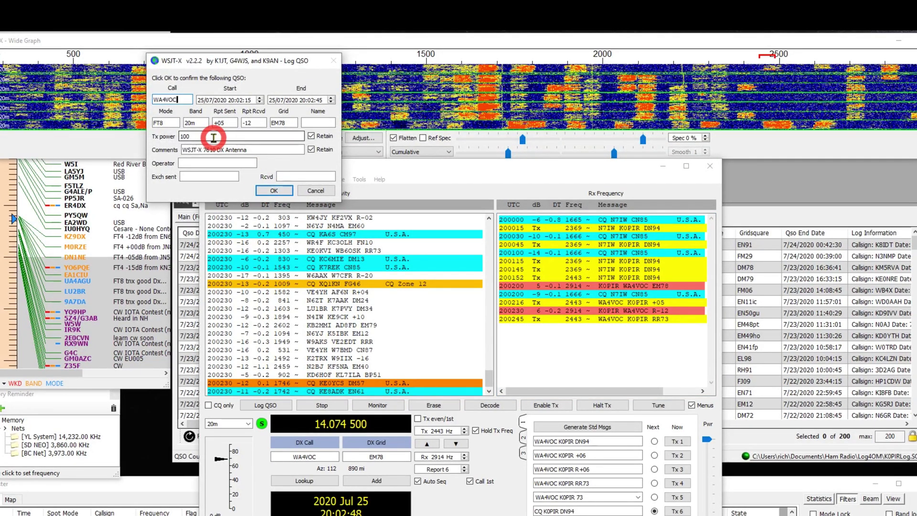
# - Set the Tx power of the contact in the Log QSO dialog to 50
pyautogui.moveTo(201, 138); pyautogui.dragTo(158, 142)
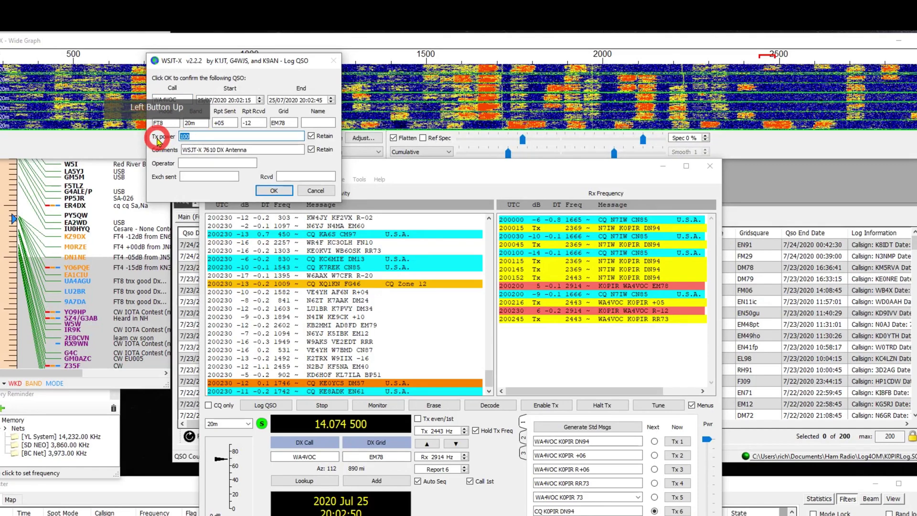
pyautogui.write('50')
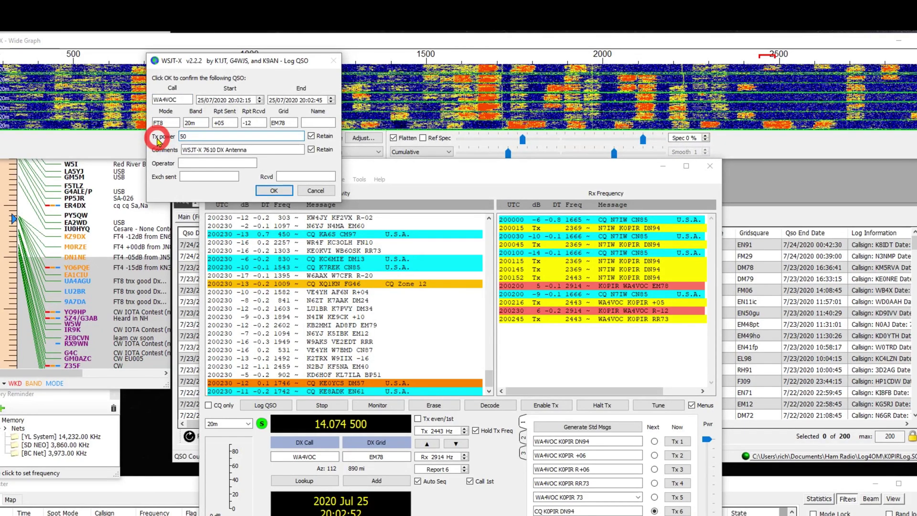
pyautogui.moveTo(239, 140); pyautogui.dragTo(186, 145)
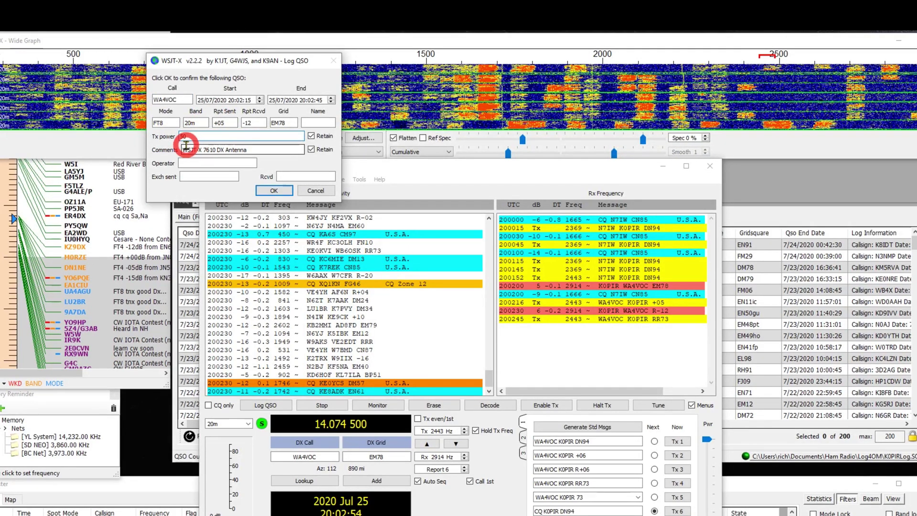
pyautogui.write('10')
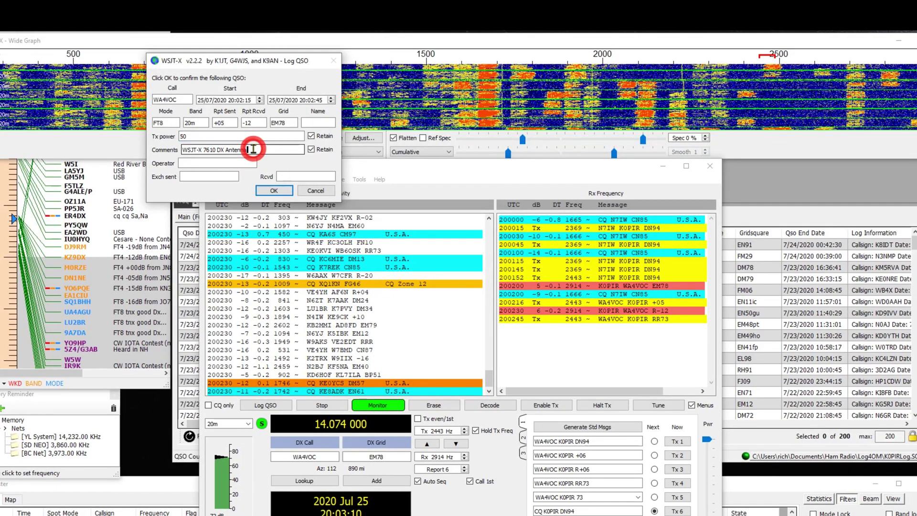
# - Change the contact's comment to "WSJT-X 7610 Beam" and confirm logging the QSO
pyautogui.click(285, 132)
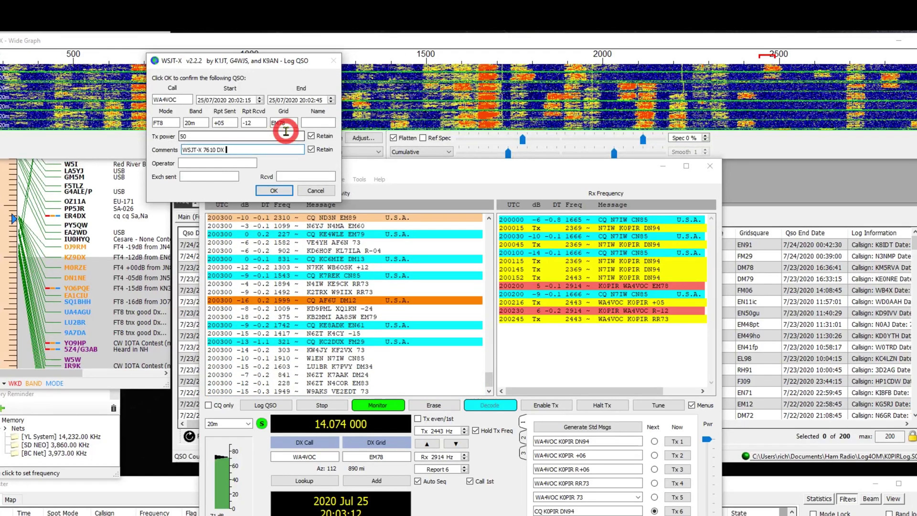
pyautogui.press('BackSpace')
pyautogui.press('BackSpace')
pyautogui.press('BackSpace')
pyautogui.press('BackSpace')
pyautogui.press('BackSpace')
pyautogui.press('BackSpace')
pyautogui.press('BackSpace')
pyautogui.press('BackSpace')
pyautogui.press('BackSpace')
pyautogui.press('BackSpace')
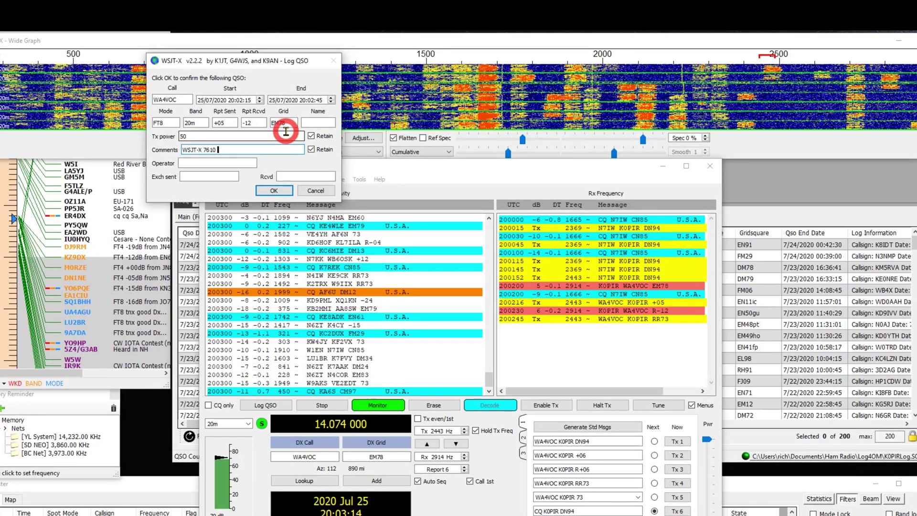
pyautogui.write('Be')
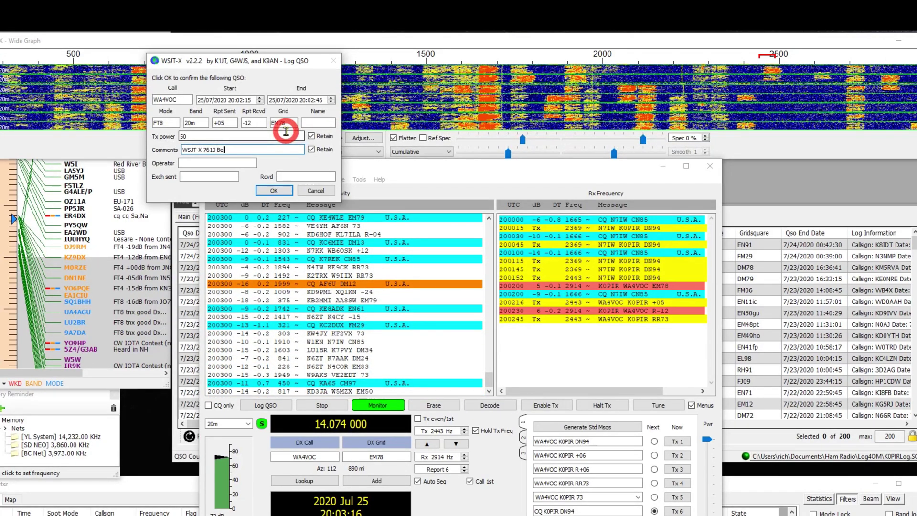
pyautogui.write('am')
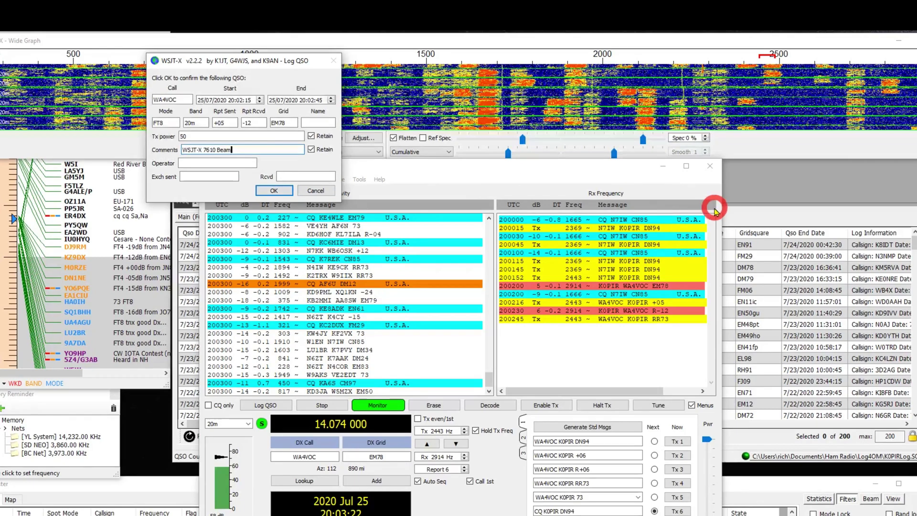
pyautogui.click(282, 192)
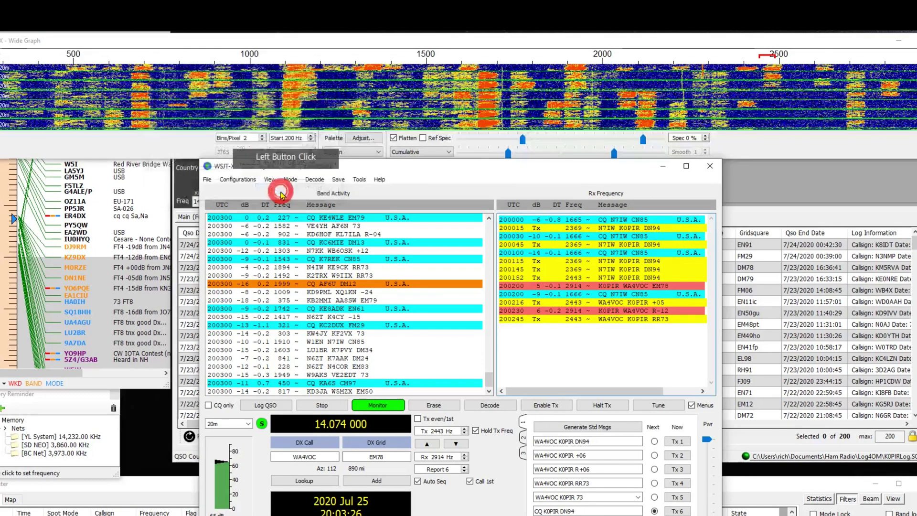
# - Bring LOG4OM 2 forward, check the logged contact in the recent QSOs list, and view the station's details in the Main view
pyautogui.click(583, 216)
pyautogui.click(748, 219)
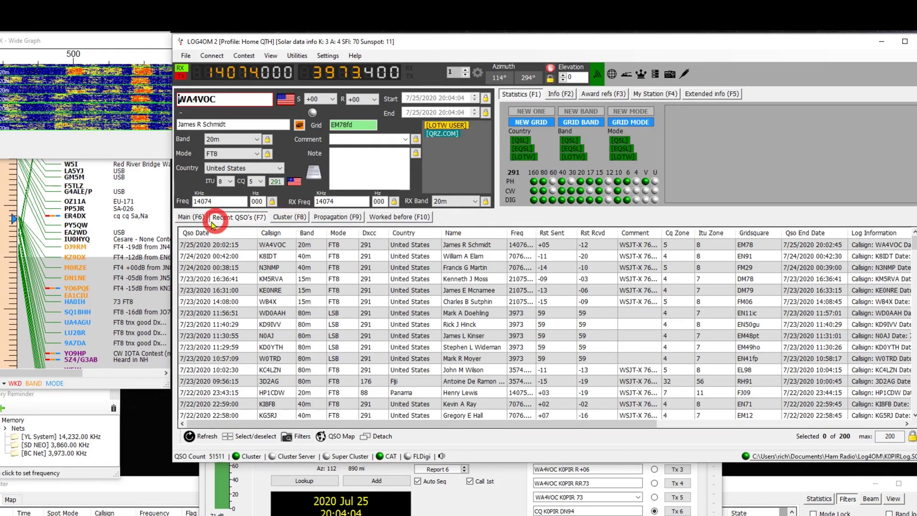
pyautogui.click(193, 217)
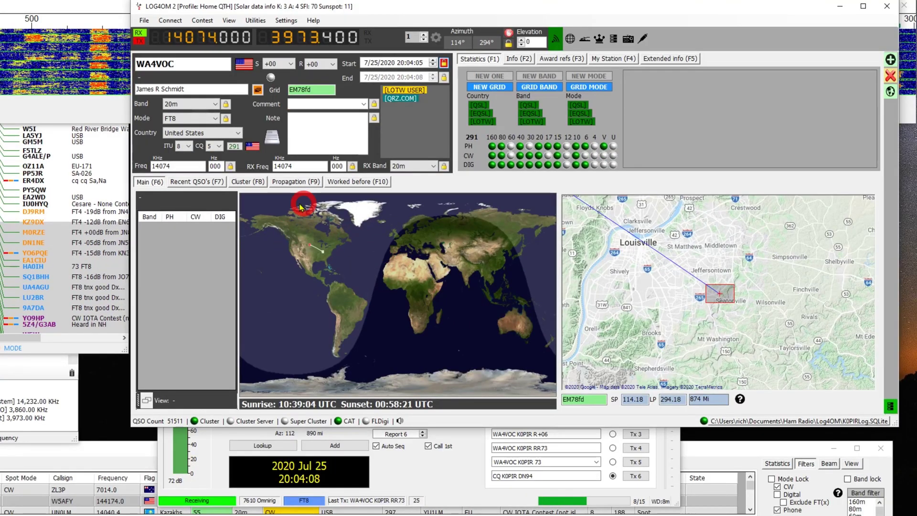
pyautogui.doubleClick(162, 64)
pyautogui.click(165, 87)
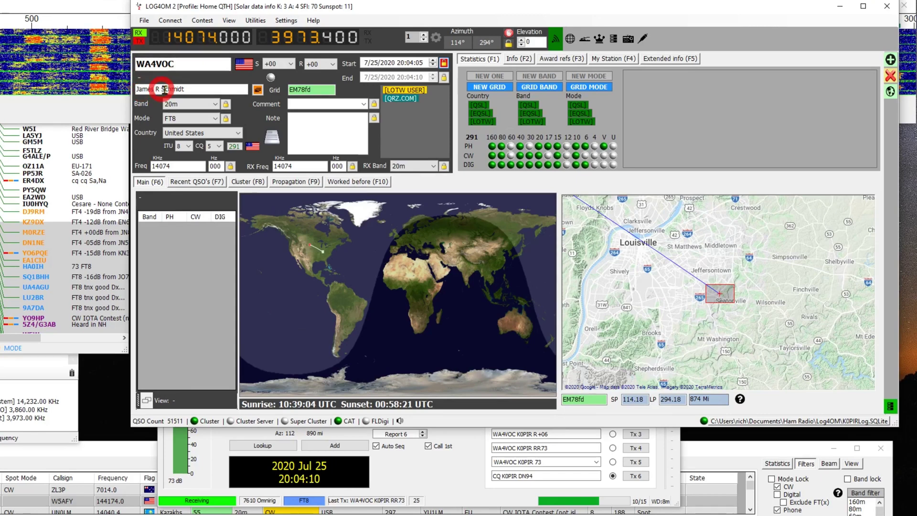
pyautogui.click(284, 21)
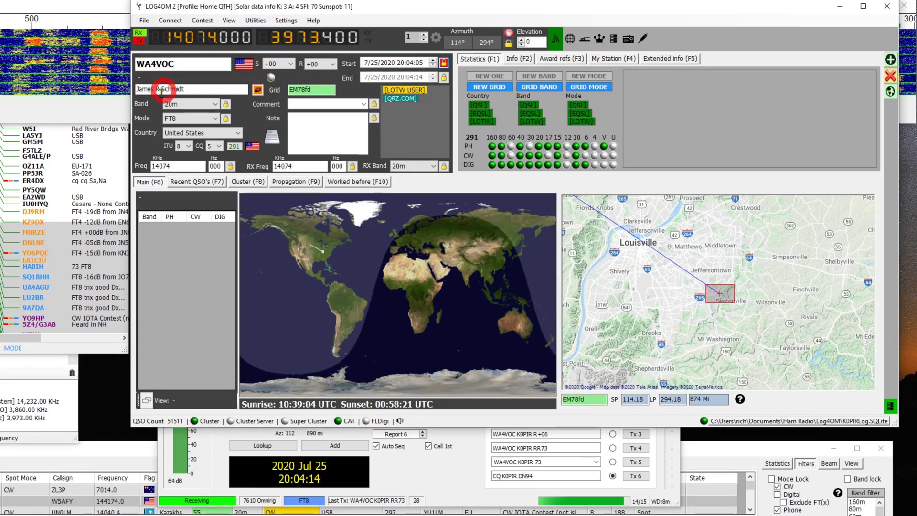
pyautogui.click(146, 92)
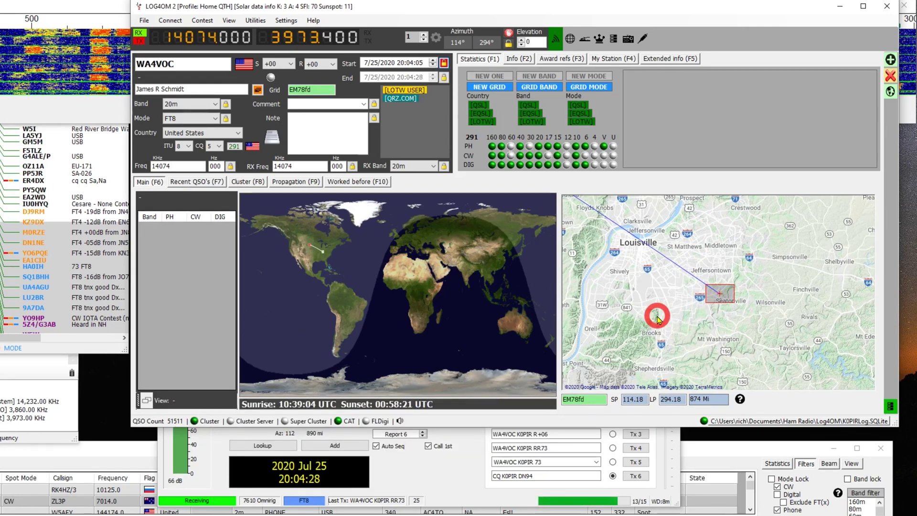
# - Examine the signal path on the street map from the contacted station's grid square back to the home station
pyautogui.scroll(-1, 657, 319)
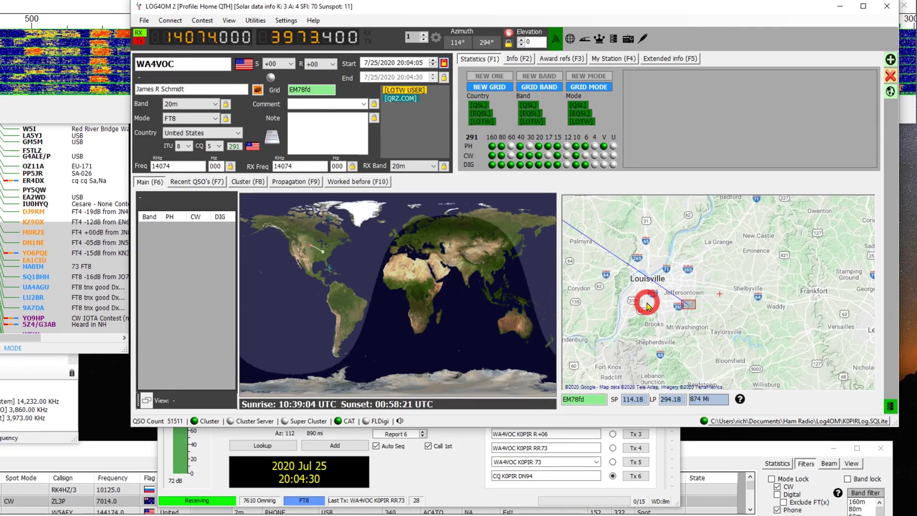
pyautogui.scroll(-1, 647, 306)
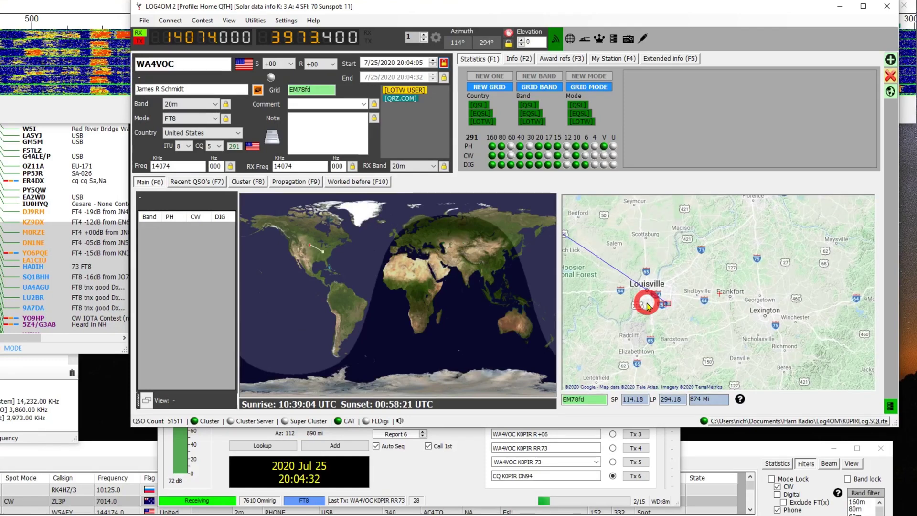
pyautogui.scroll(-1, 642, 306)
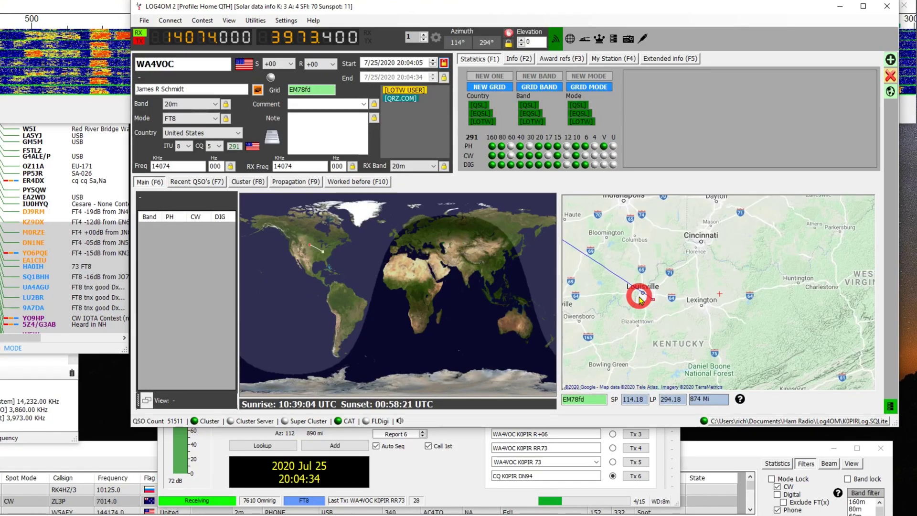
pyautogui.scroll(-1, 640, 300)
pyautogui.click(675, 307)
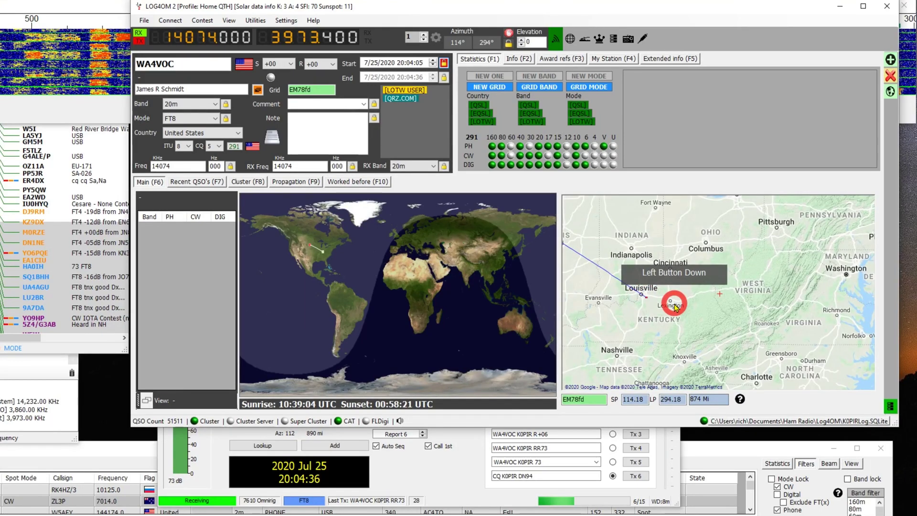
pyautogui.scroll(-2, 679, 309)
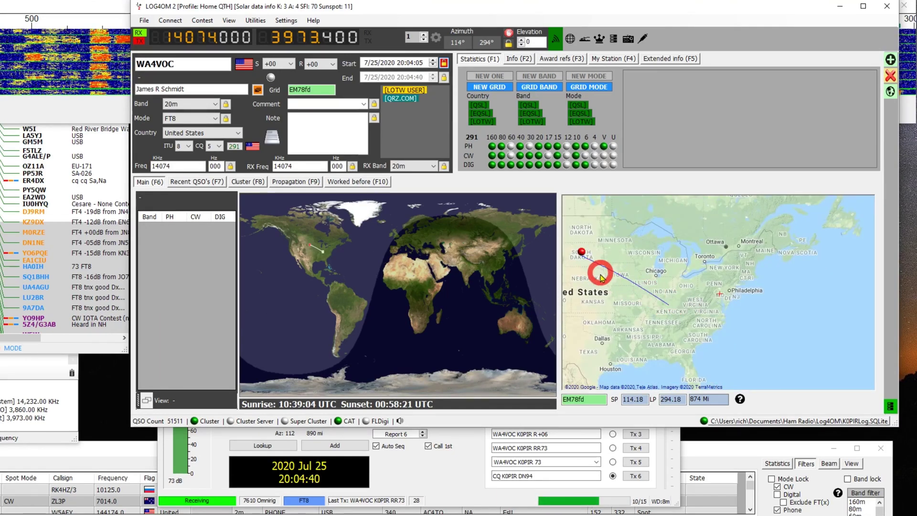
# - Inspect the contacted station's EM78fd grid square and its surroundings up close on the street map
pyautogui.scroll(3, 664, 305)
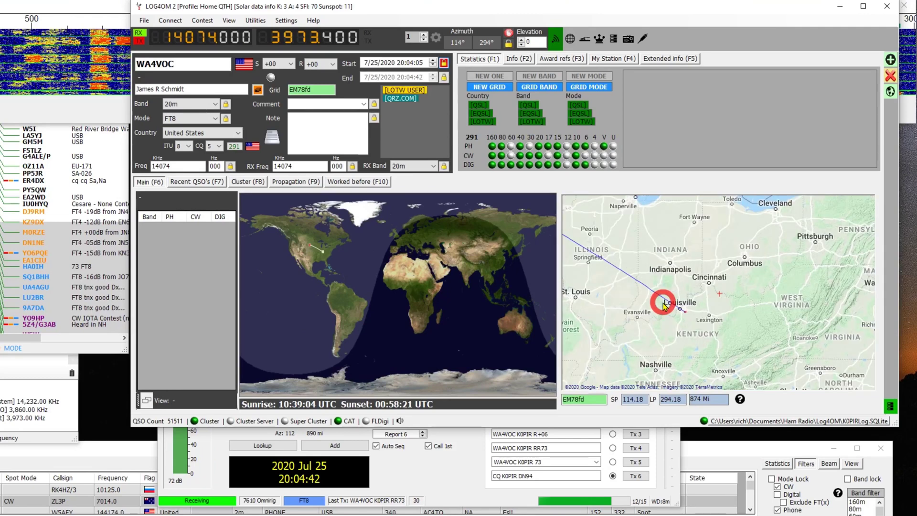
pyautogui.scroll(1, 729, 337)
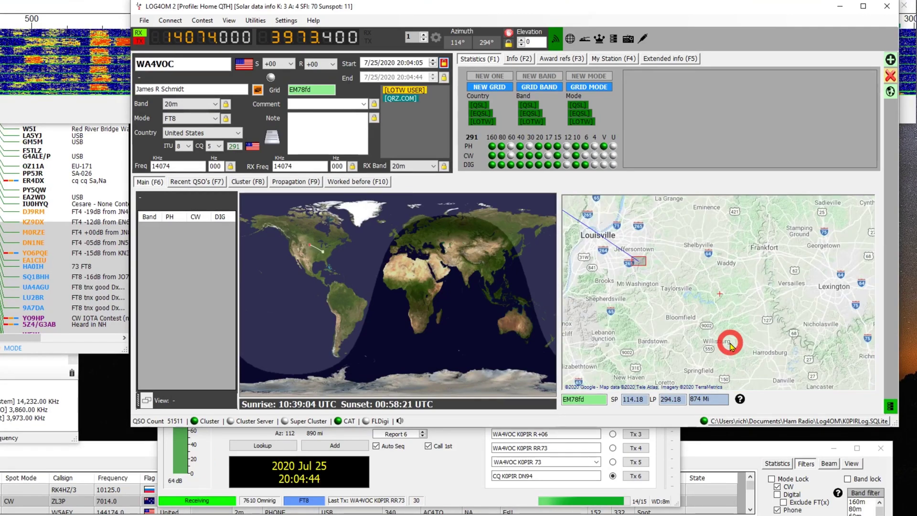
pyautogui.scroll(3, 643, 267)
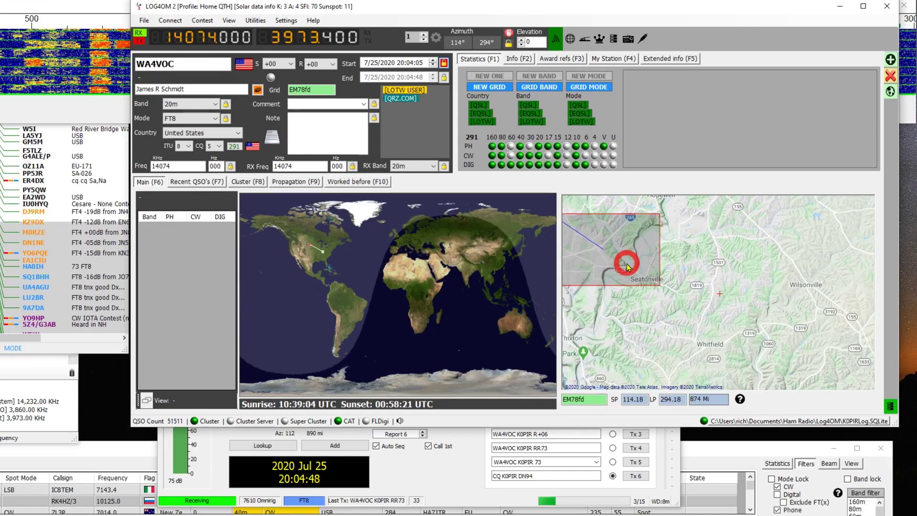
pyautogui.scroll(1, 627, 267)
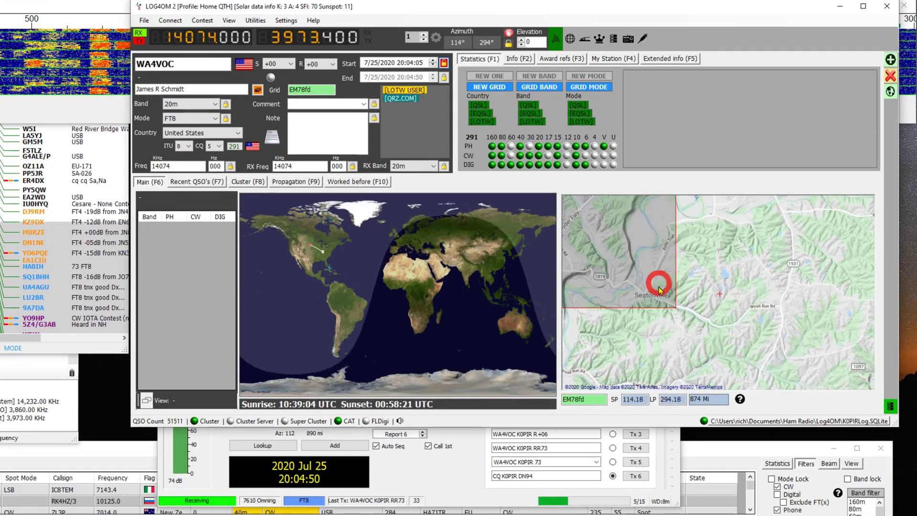
pyautogui.moveTo(757, 326); pyautogui.dragTo(713, 315)
pyautogui.scroll(-1, 713, 316)
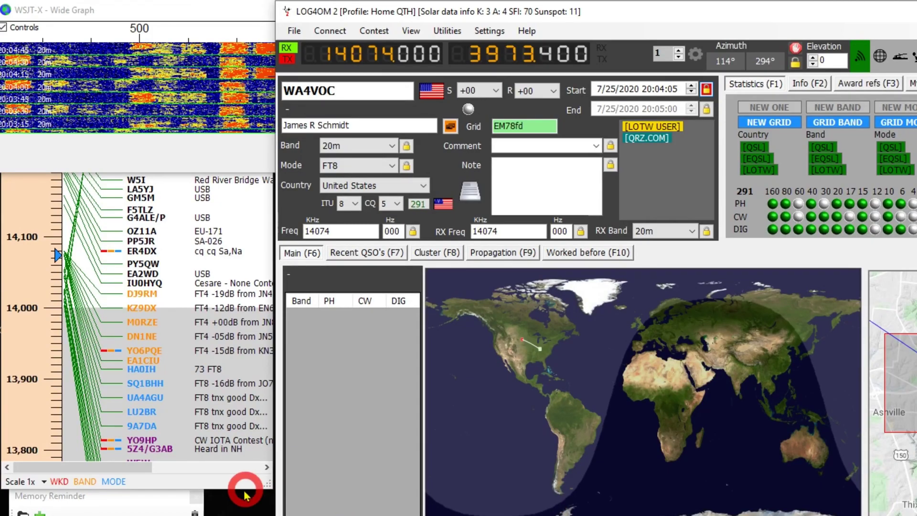
# - Bring the Cluster view window forward and view the propagation graph for the contacted station in LOG4OM
pyautogui.click(229, 477)
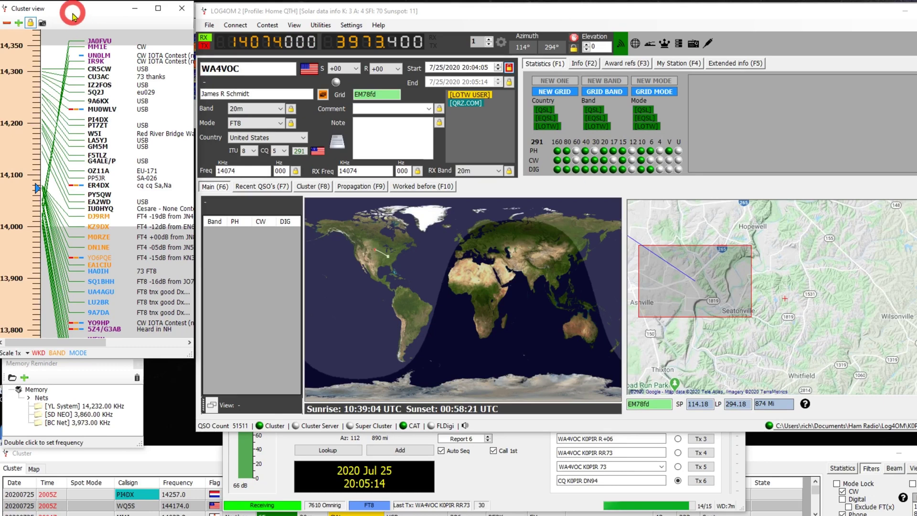
pyautogui.click(352, 190)
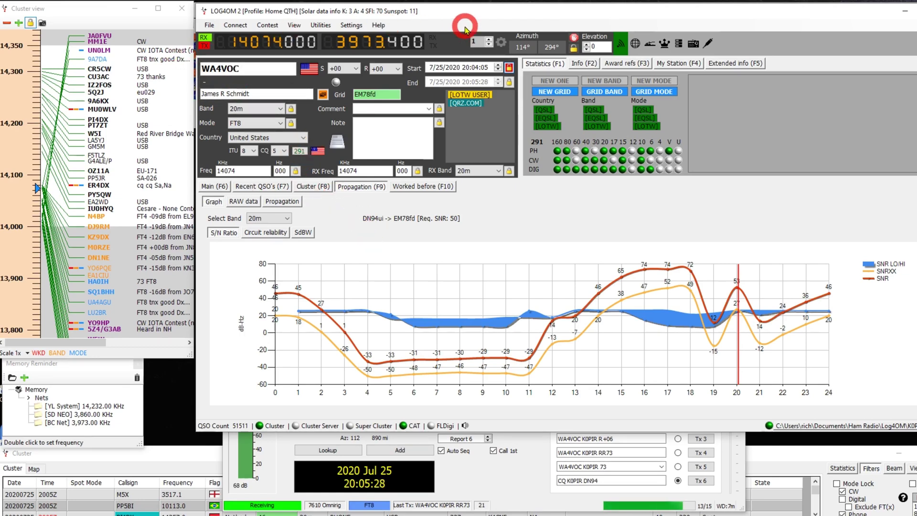
# - Minimize the LOG4OM main window and switch back to WSJT-X
pyautogui.click(905, 13)
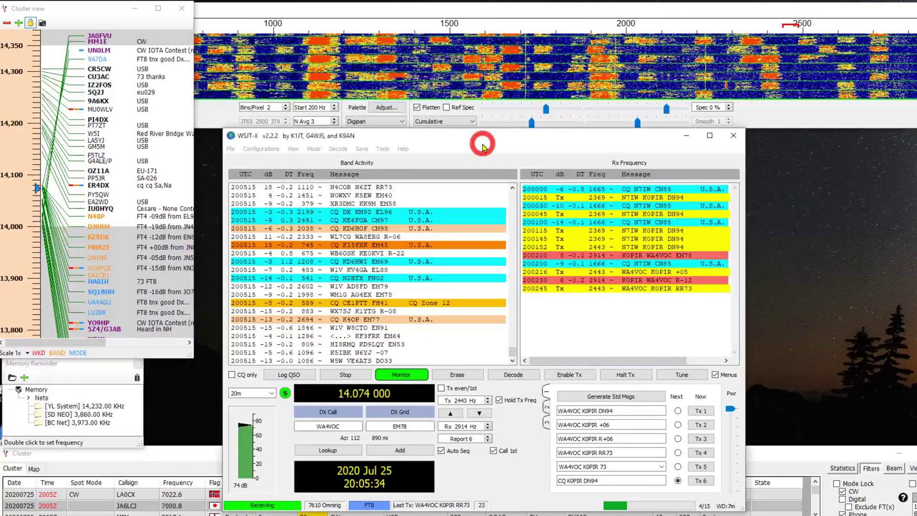
pyautogui.click(393, 152)
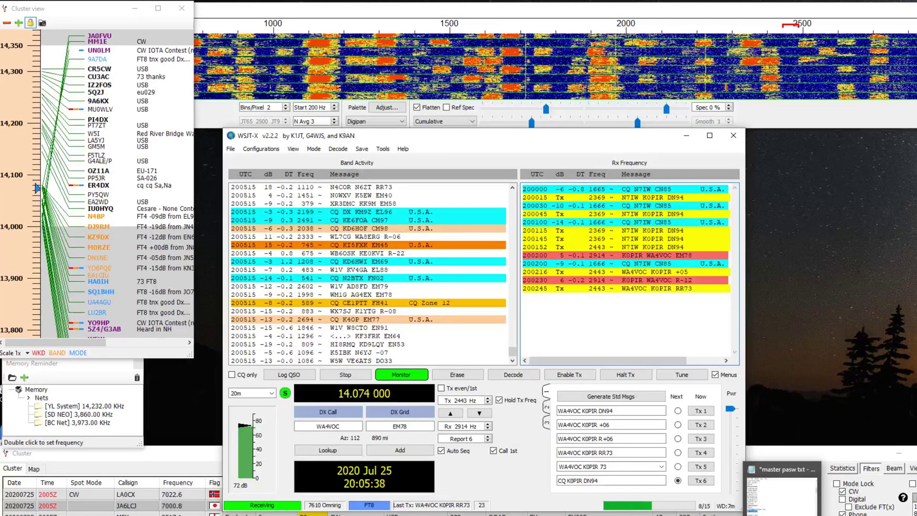
pyautogui.moveTo(834, 515)
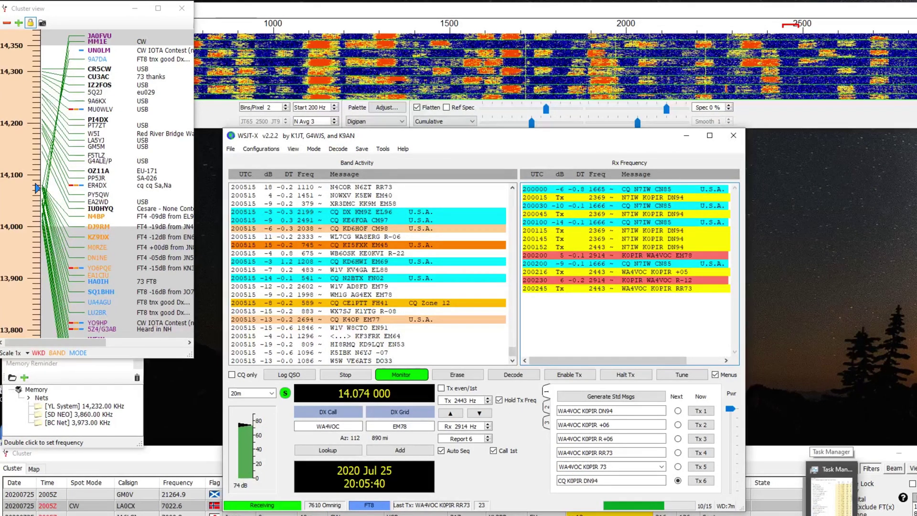